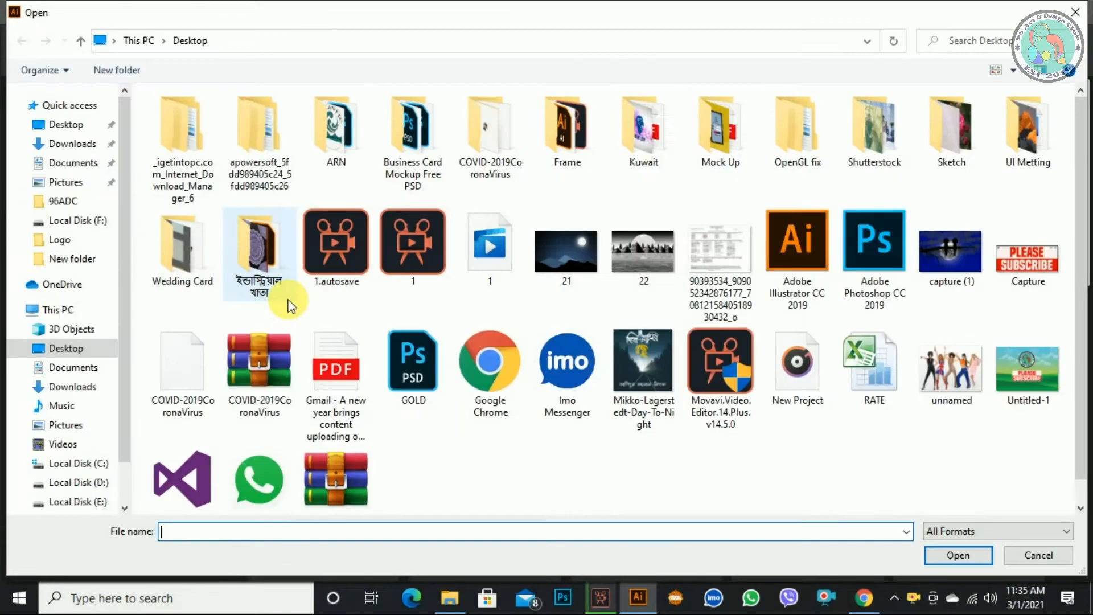
# - Open the sketch IMG_20210223_100536.jpg from the Desktop's Sketch folder
pyautogui.doubleClick(947, 132)
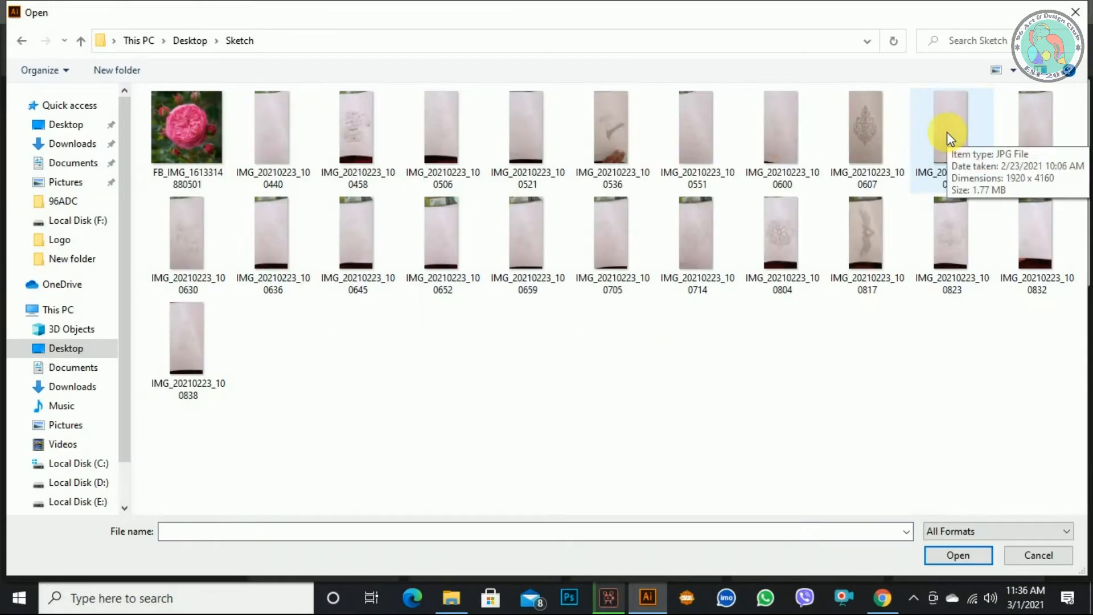
pyautogui.doubleClick(607, 126)
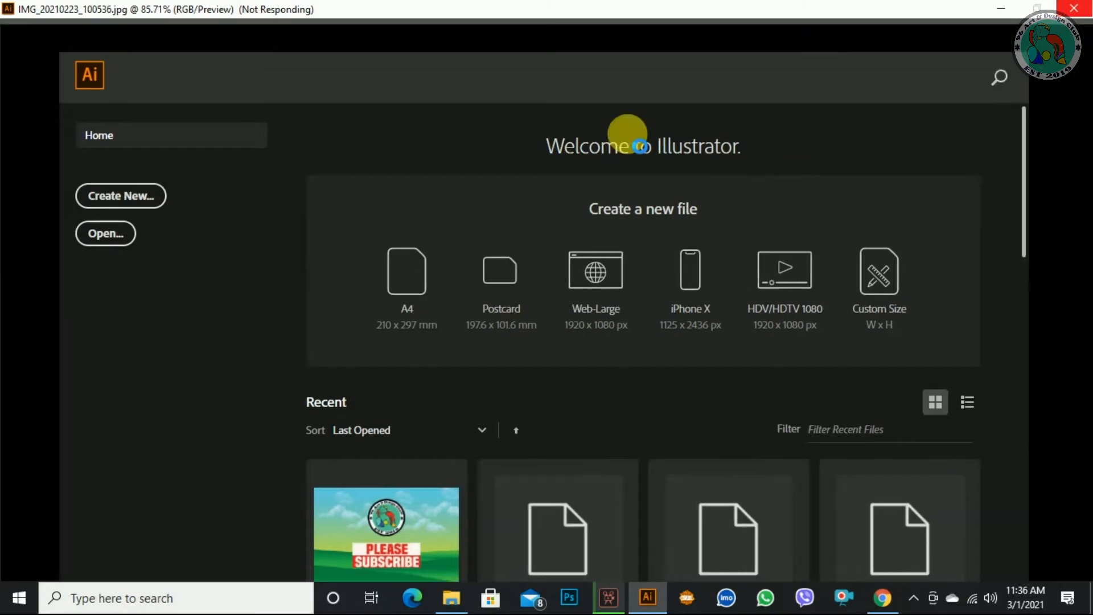
pyautogui.hotkey('ctrl', '0')
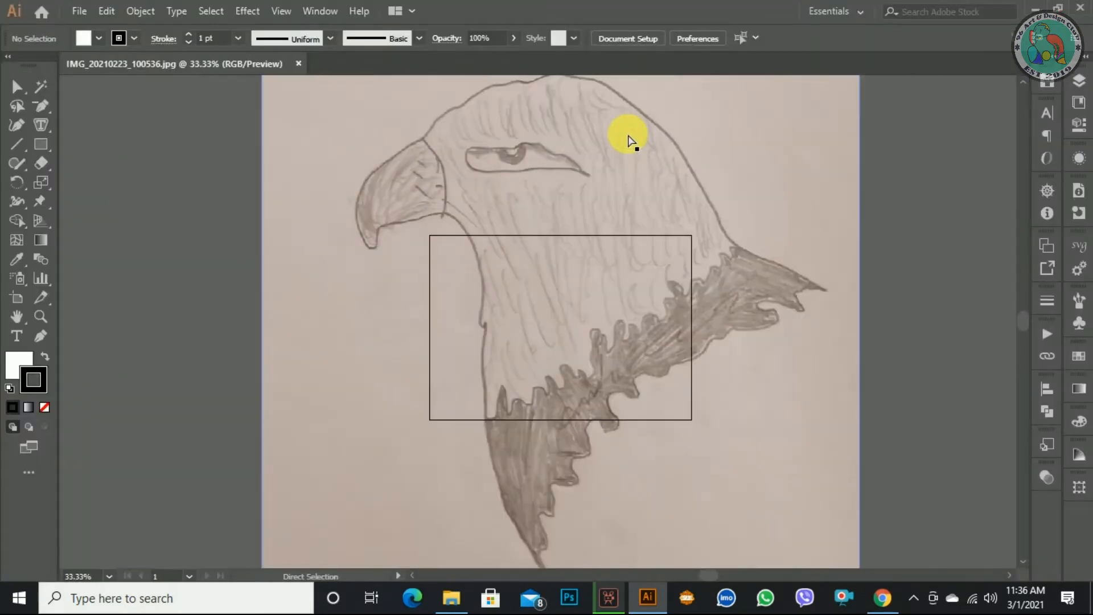
# - Start a Pen tool path at the beak's rear lower corner and trace its lower edge toward the hooked tip
pyautogui.press('p')
pyautogui.scroll(5, 466, 246)
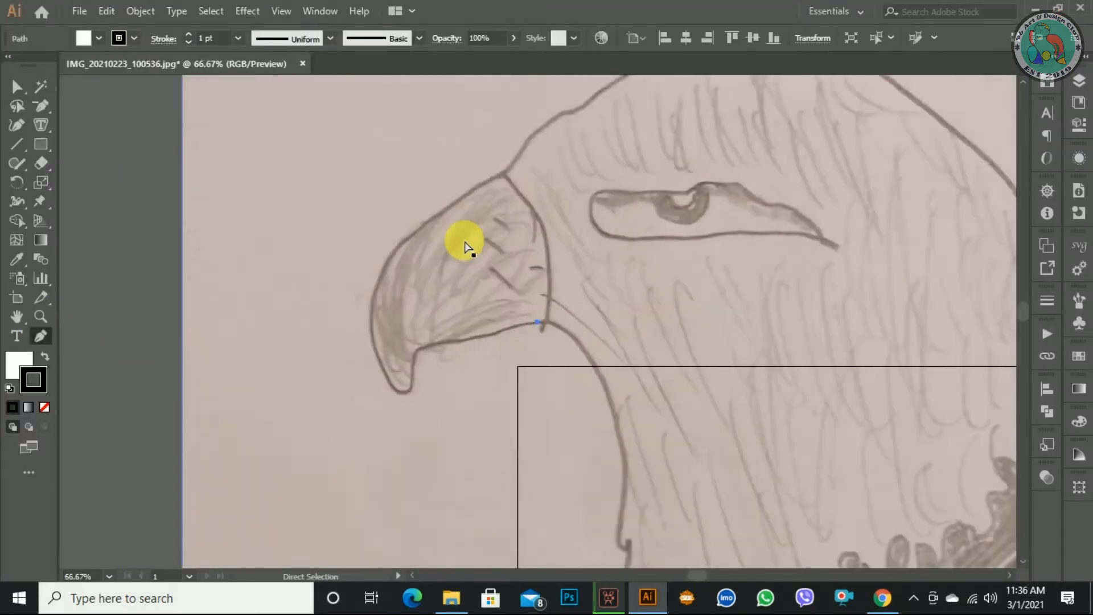
pyautogui.click(545, 320)
pyautogui.moveTo(465, 339); pyautogui.dragTo(371, 355)
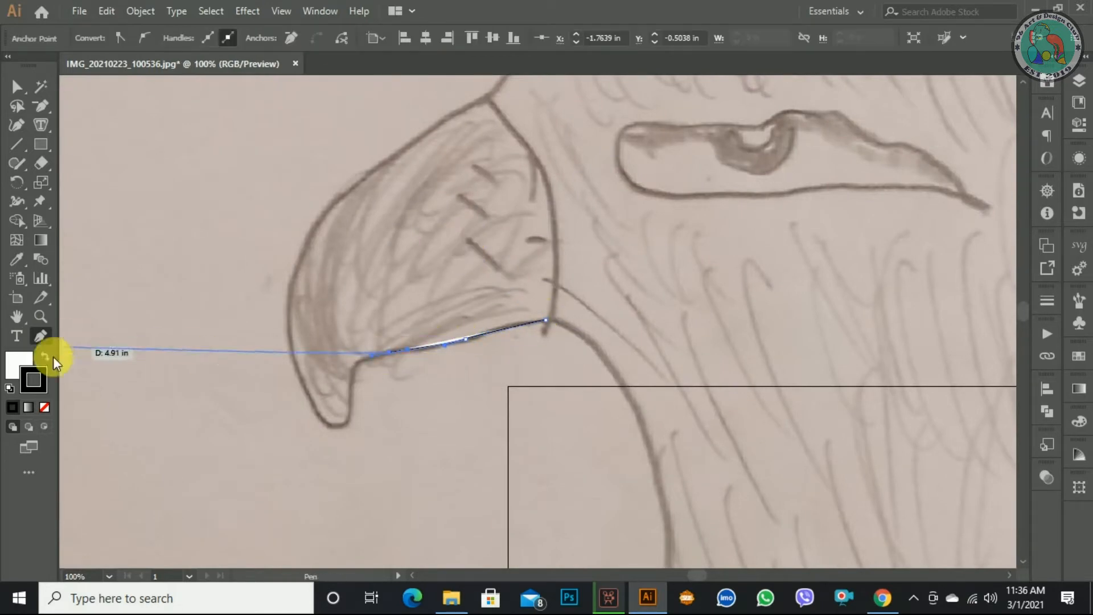
# - Set the path to no fill with a black 000000 stroke
pyautogui.click(44, 408)
pyautogui.click(45, 357)
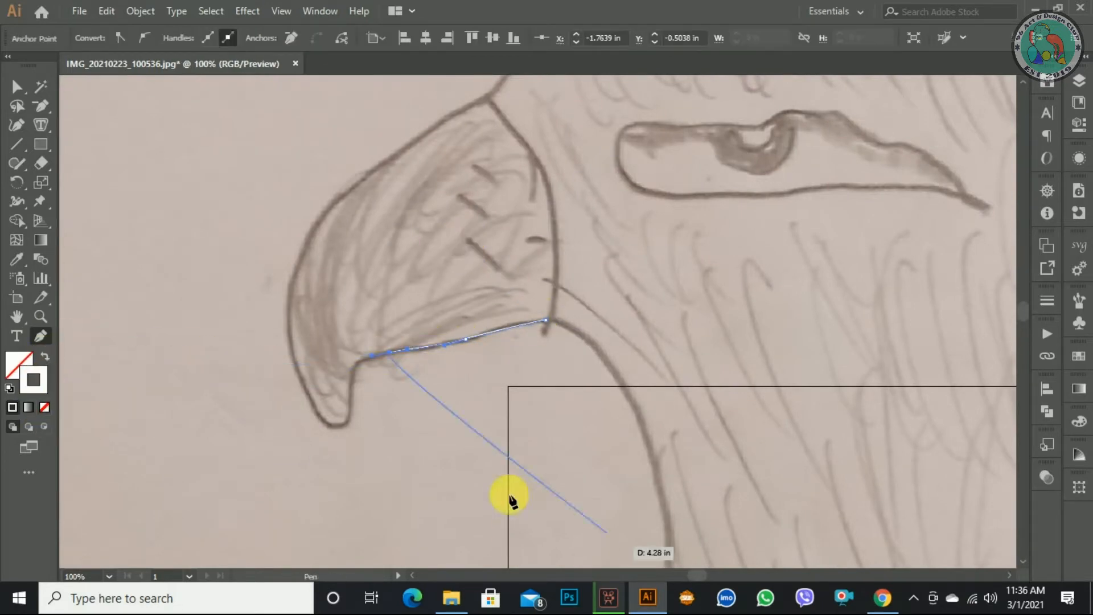
pyautogui.doubleClick(33, 378)
pyautogui.write('000000')
pyautogui.click(1034, 224)
# - Trace the rest of the beak around the hook, over the upper edge and down its rear edge, and close the path
pyautogui.moveTo(354, 371); pyautogui.dragTo(322, 426)
pyautogui.moveTo(299, 262); pyautogui.dragTo(298, 262)
pyautogui.click(299, 263)
pyautogui.moveTo(346, 190); pyautogui.dragTo(366, 178)
pyautogui.moveTo(462, 109); pyautogui.dragTo(507, 123)
pyautogui.click(486, 98)
pyautogui.moveTo(540, 163); pyautogui.dragTo(547, 181)
pyautogui.moveTo(555, 233); pyautogui.dragTo(555, 253)
pyautogui.click(551, 305)
pyautogui.click(545, 320)
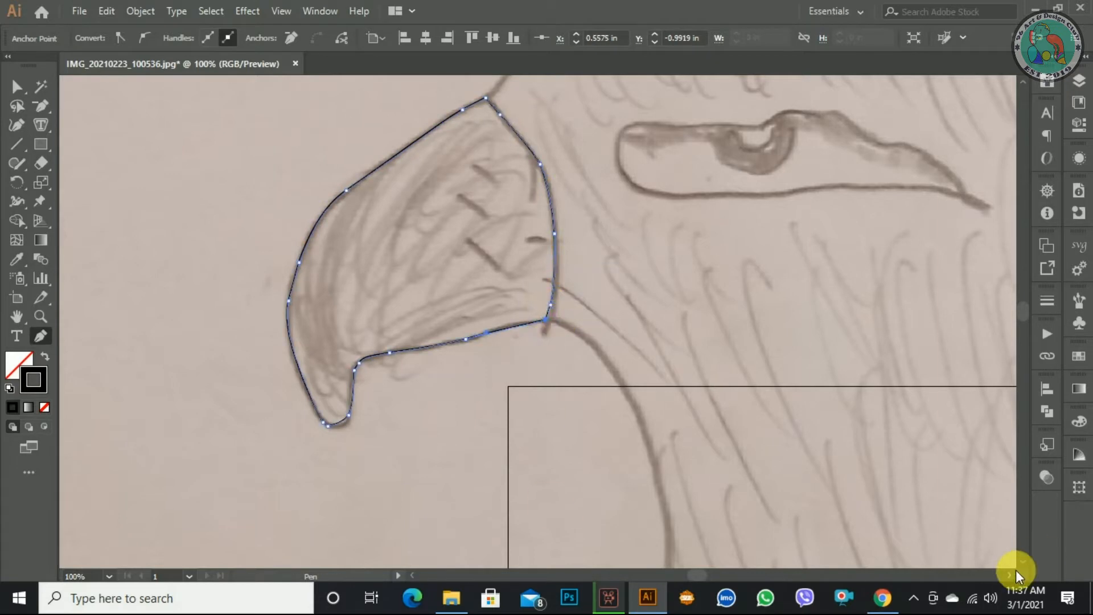
# - Deselect the beak outline and start a new Pen path from the beak's upper corner up the forehead
pyautogui.doubleClick(1011, 574)
pyautogui.tripleClick(1023, 81)
pyautogui.click(17, 88)
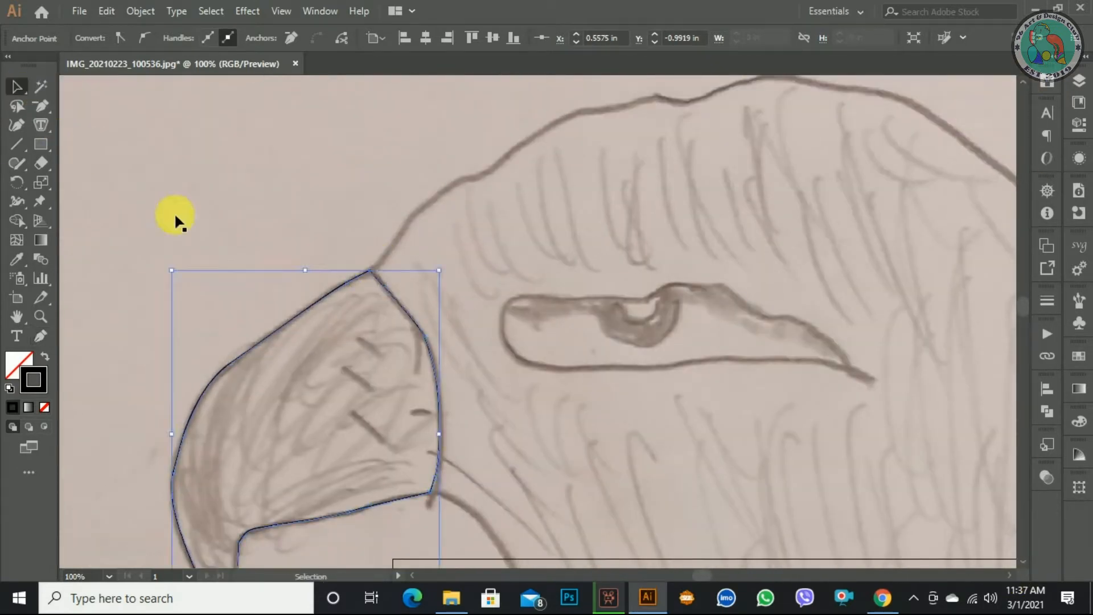
pyautogui.click(175, 215)
pyautogui.click(40, 336)
pyautogui.click(370, 270)
pyautogui.moveTo(398, 237); pyautogui.dragTo(406, 230)
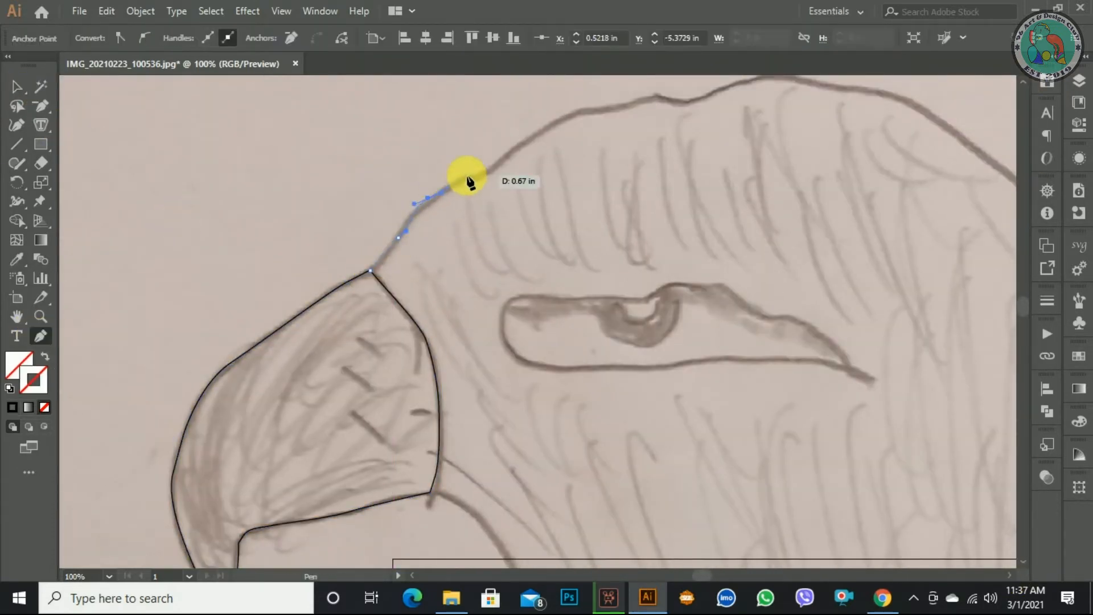
# - Restore the solid stroke colour and continue tracing the head outline along the forehead to the crown
pyautogui.click(14, 407)
pyautogui.moveTo(493, 169); pyautogui.dragTo(506, 160)
pyautogui.moveTo(561, 118); pyautogui.dragTo(593, 107)
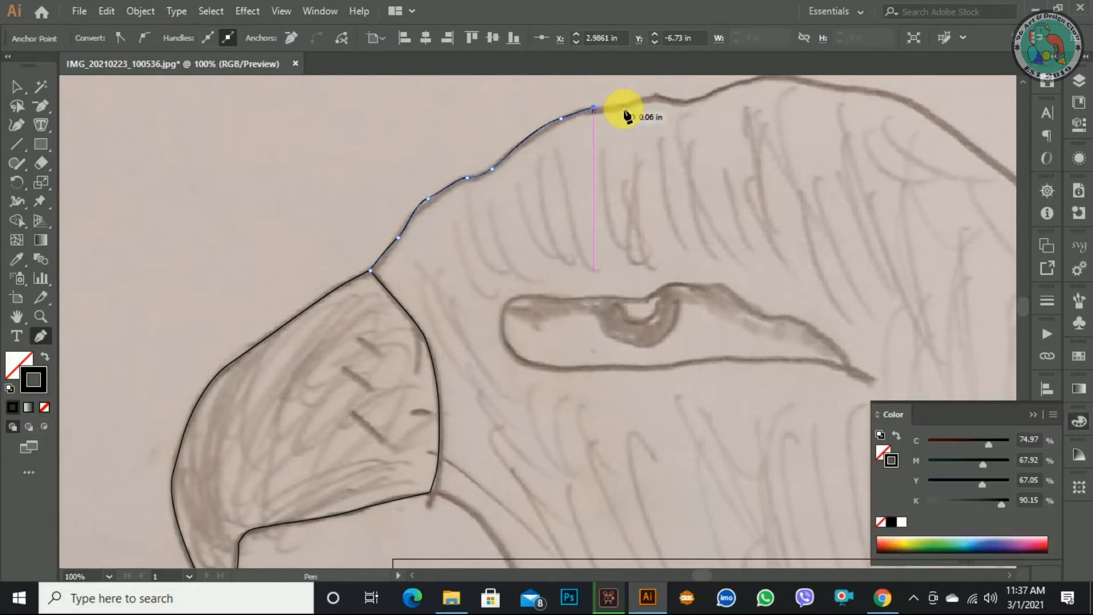
pyautogui.click(1033, 415)
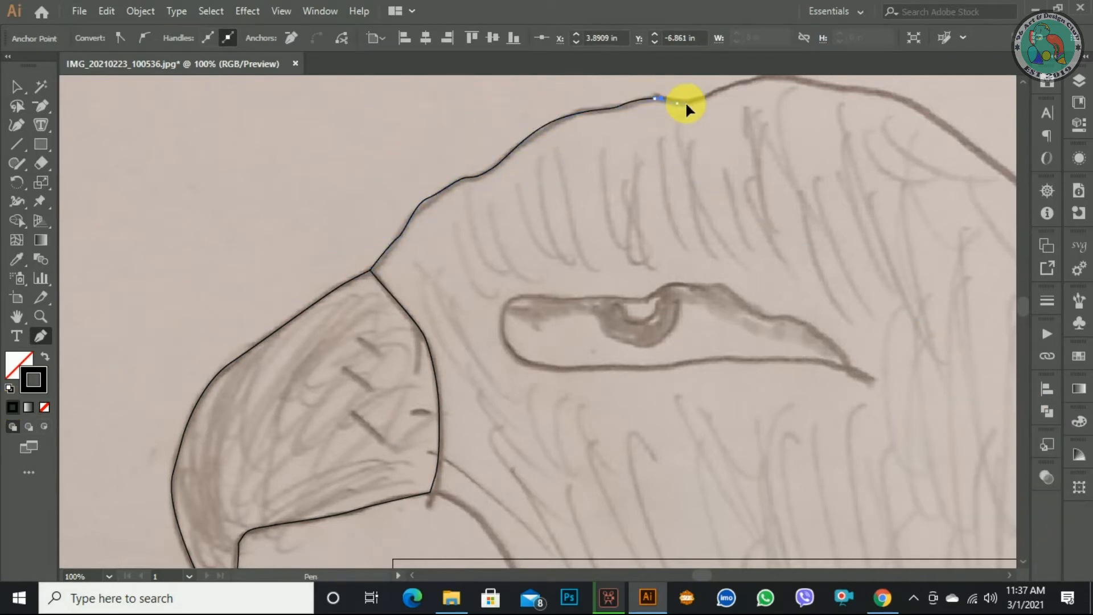
pyautogui.moveTo(686, 103); pyautogui.dragTo(687, 102)
pyautogui.moveTo(725, 85); pyautogui.dragTo(736, 95)
pyautogui.scroll(3, 737, 95)
pyautogui.hotkey('ctrl', 'z')
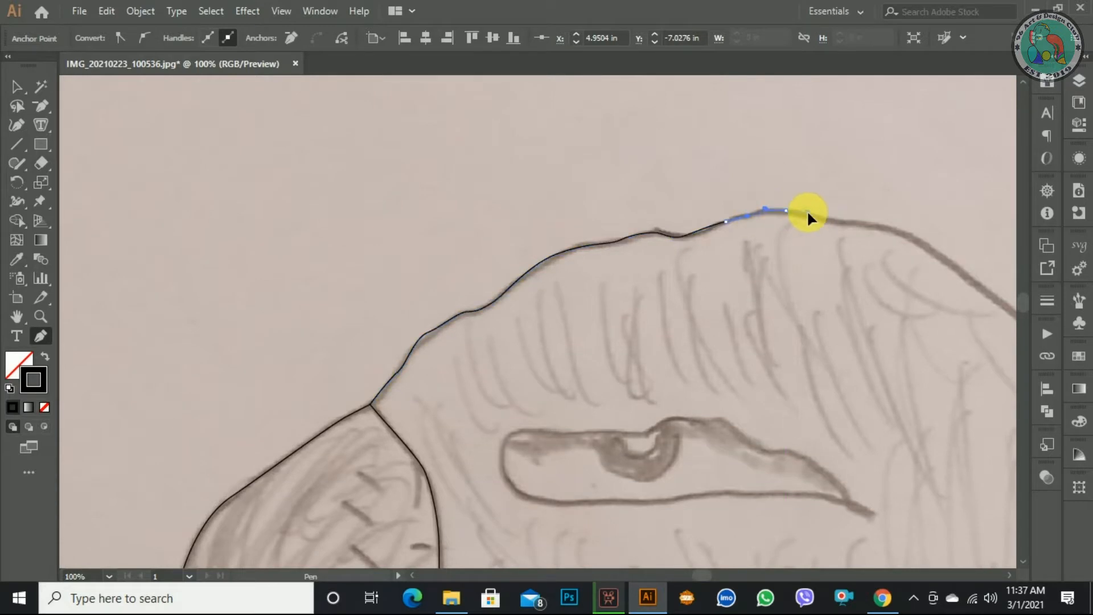
# - Trace the head outline from the crown down the back of the neck and along the dark feathers' upper edge
pyautogui.moveTo(980, 289); pyautogui.dragTo(1003, 304)
pyautogui.click(1010, 575)
pyautogui.click(1023, 562)
pyautogui.click(596, 227)
pyautogui.click(659, 325)
pyautogui.moveTo(735, 457); pyautogui.dragTo(750, 528)
pyautogui.hotkey('ctrl', 'z')
pyautogui.click(1023, 563)
pyautogui.click(1010, 574)
pyautogui.moveTo(650, 386); pyautogui.dragTo(740, 434)
pyautogui.moveTo(826, 465); pyautogui.dragTo(890, 509)
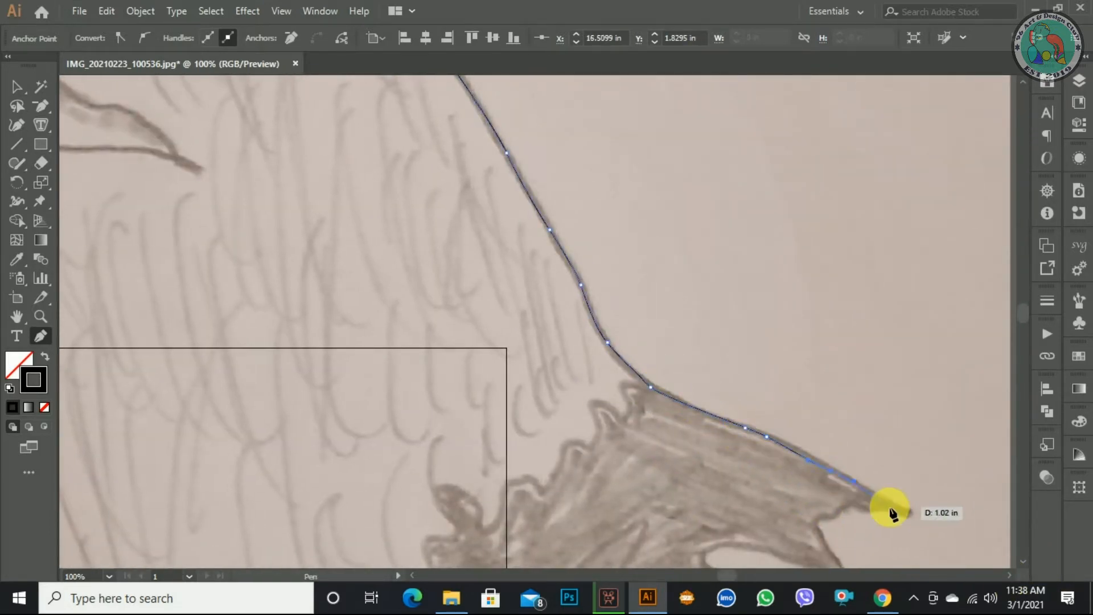
# - Trace around the dark feathers' rear pointed tip and the first small spike beneath it
pyautogui.click(913, 512)
pyautogui.click(889, 511)
pyautogui.click(868, 510)
pyautogui.click(856, 506)
pyautogui.click(844, 505)
pyautogui.click(834, 513)
pyautogui.moveTo(823, 518); pyautogui.dragTo(816, 523)
pyautogui.click(1023, 562)
pyautogui.click(820, 377)
pyautogui.click(837, 405)
pyautogui.click(843, 419)
pyautogui.click(834, 425)
# - Trace the deep notch behind the first spike and the rounded feather lobe below it
pyautogui.click(816, 419)
pyautogui.click(811, 416)
pyautogui.click(793, 406)
pyautogui.moveTo(784, 405); pyautogui.dragTo(780, 403)
pyautogui.click(779, 402)
pyautogui.click(754, 388)
pyautogui.click(723, 390)
pyautogui.click(710, 396)
pyautogui.click(710, 416)
pyautogui.click(736, 421)
pyautogui.click(757, 420)
pyautogui.moveTo(764, 450); pyautogui.dragTo(748, 469)
# - Continue the outline along the underside of the dark feathers from the rounded lobe to the next small step
pyautogui.click(680, 476)
pyautogui.click(655, 476)
pyautogui.click(638, 472)
pyautogui.click(625, 479)
pyautogui.click(616, 488)
pyautogui.click(605, 498)
pyautogui.click(592, 508)
pyautogui.moveTo(567, 509); pyautogui.dragTo(560, 517)
# - Trace the wavy lower feather edge toward the middle of the collar, undoing the last misplaced curve
pyautogui.scroll(-5, 1020, 565)
pyautogui.click(549, 339)
pyautogui.click(531, 360)
pyautogui.click(507, 375)
pyautogui.click(455, 390)
pyautogui.click(441, 398)
pyautogui.click(434, 409)
pyautogui.click(432, 422)
pyautogui.moveTo(394, 431); pyautogui.dragTo(364, 421)
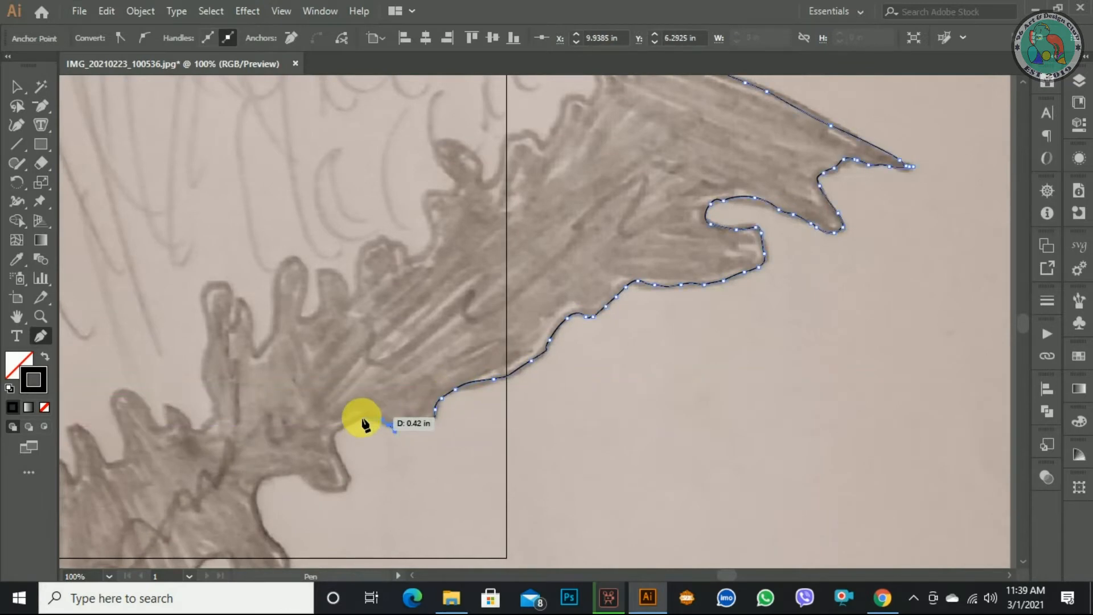
pyautogui.hotkey('ctrl', 'z')
# - Trace the middle feather lobe and the rounded notch beside it on the collar's lower edge
pyautogui.click(342, 428)
pyautogui.click(334, 436)
pyautogui.click(342, 454)
pyautogui.click(348, 469)
pyautogui.click(342, 490)
pyautogui.click(324, 490)
pyautogui.click(305, 480)
pyautogui.click(281, 475)
pyautogui.click(265, 478)
pyautogui.click(254, 496)
pyautogui.click(258, 513)
pyautogui.click(263, 533)
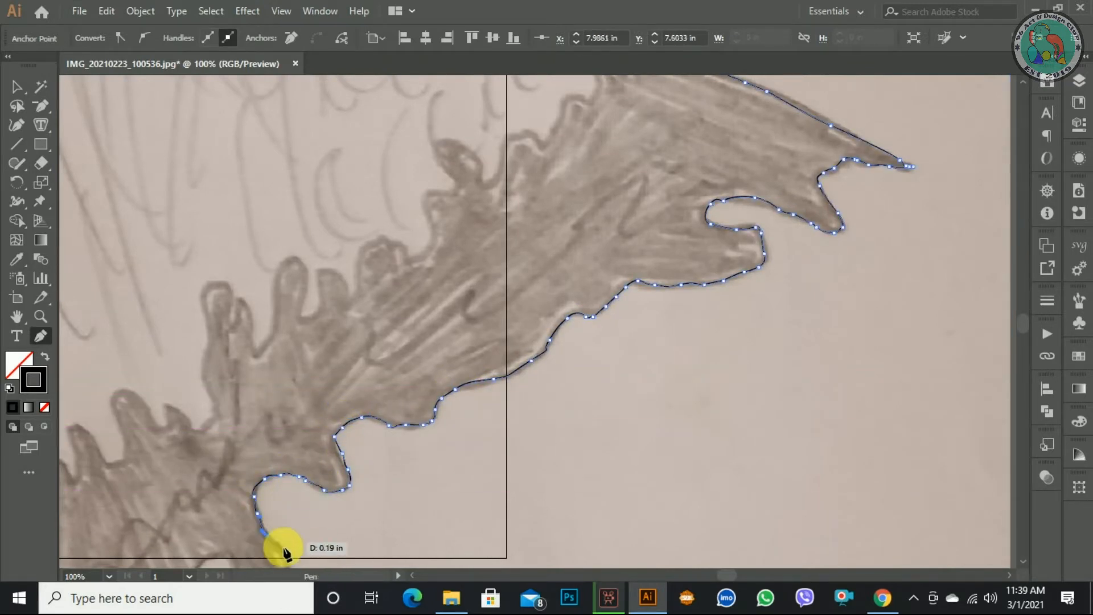
# - Trace the next hanging feather lobe and the inner edge of the notch following it
pyautogui.click(1023, 562)
pyautogui.click(267, 457)
pyautogui.click(201, 490)
pyautogui.click(202, 510)
pyautogui.click(201, 523)
# - Trace the stepped, jagged feather edge down toward the narrow lower part of the neck
pyautogui.click(411, 575)
pyautogui.click(1023, 562)
pyautogui.moveTo(528, 370); pyautogui.dragTo(552, 368)
pyautogui.click(497, 384)
pyautogui.click(487, 381)
pyautogui.click(494, 443)
pyautogui.click(496, 455)
pyautogui.click(419, 504)
pyautogui.scroll(-3, 415, 422)
pyautogui.click(401, 442)
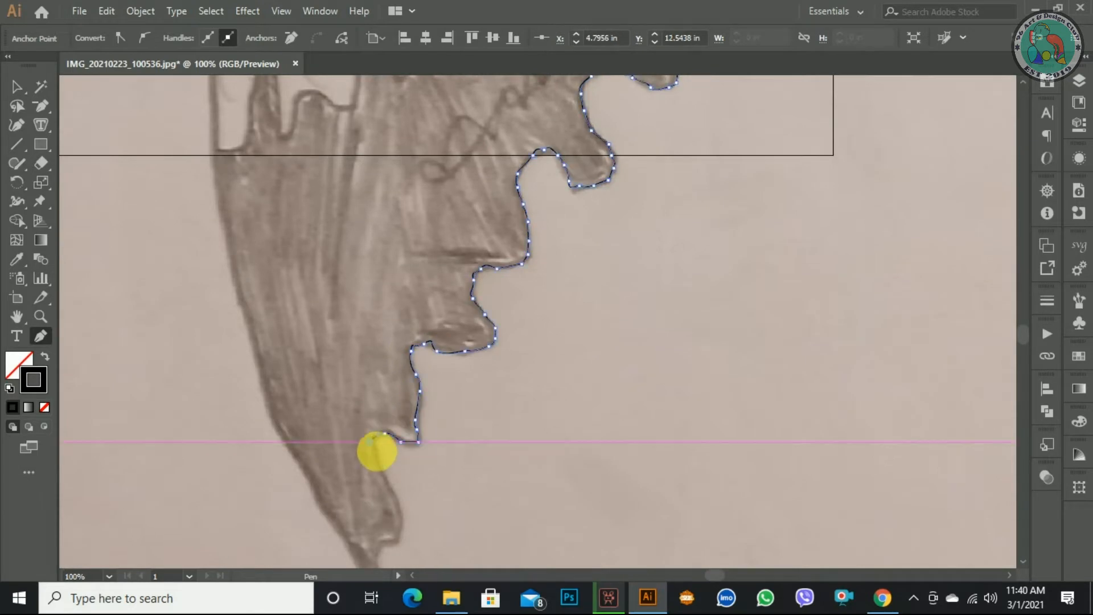
# - Trace the last feather lobe down to the pointed lower tip of the neck
pyautogui.click(398, 500)
pyautogui.click(395, 535)
pyautogui.click(1022, 562)
pyautogui.click(380, 491)
pyautogui.click(377, 509)
pyautogui.click(389, 529)
pyautogui.click(394, 541)
pyautogui.click(394, 553)
# - Trace the front edge of the dark feathers from the lower tip up to where the light neck begins
pyautogui.moveTo(358, 512); pyautogui.dragTo(353, 504)
pyautogui.moveTo(319, 450); pyautogui.dragTo(295, 396)
pyautogui.moveTo(264, 340); pyautogui.dragTo(264, 328)
pyautogui.moveTo(247, 267); pyautogui.dragTo(243, 247)
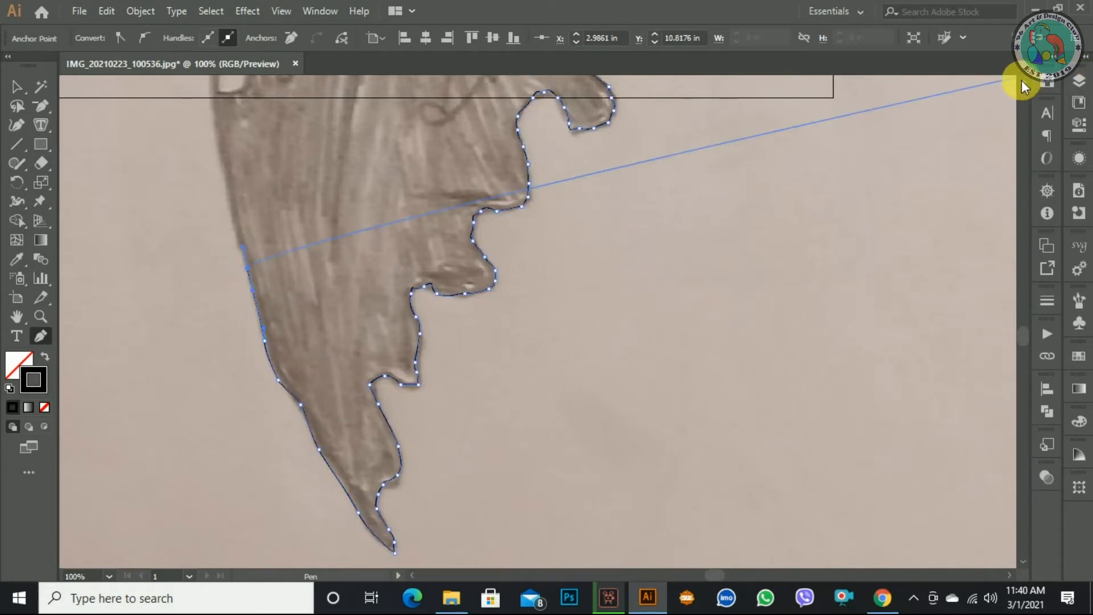
pyautogui.click(1022, 82)
pyautogui.moveTo(222, 367); pyautogui.dragTo(214, 305)
pyautogui.click(210, 240)
pyautogui.click(1024, 82)
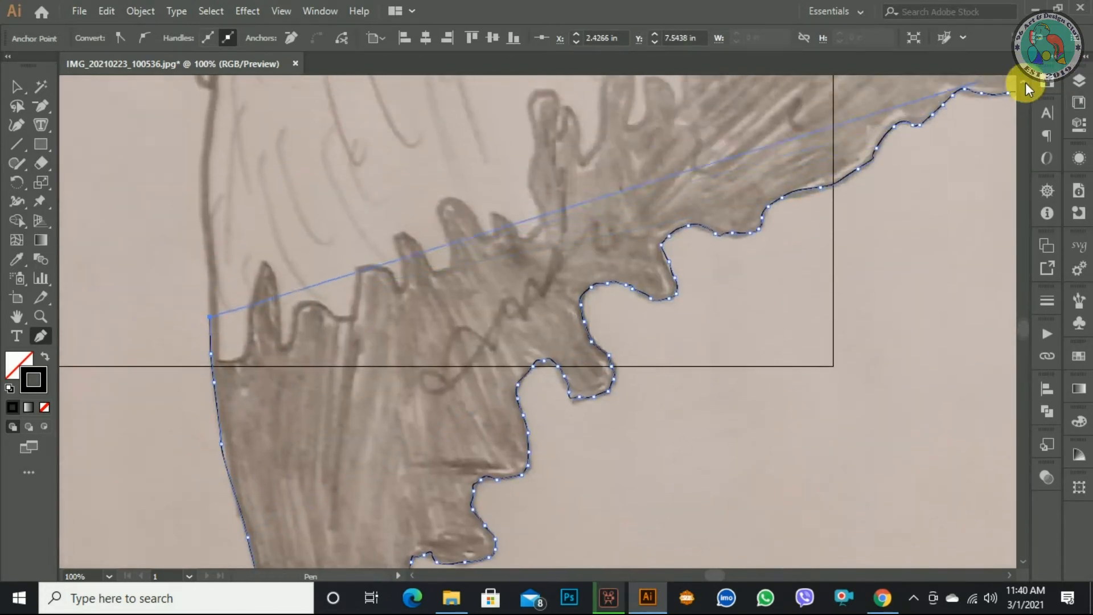
# - Trace the front of the light neck upward, including the small notch halfway up
pyautogui.click(204, 441)
pyautogui.moveTo(203, 391); pyautogui.dragTo(204, 345)
pyautogui.click(204, 355)
pyautogui.click(208, 325)
pyautogui.click(212, 297)
pyautogui.click(203, 292)
pyautogui.moveTo(196, 284); pyautogui.dragTo(196, 278)
pyautogui.click(202, 244)
pyautogui.click(1023, 82)
pyautogui.moveTo(204, 412); pyautogui.dragTo(212, 392)
pyautogui.moveTo(203, 349); pyautogui.dragTo(198, 321)
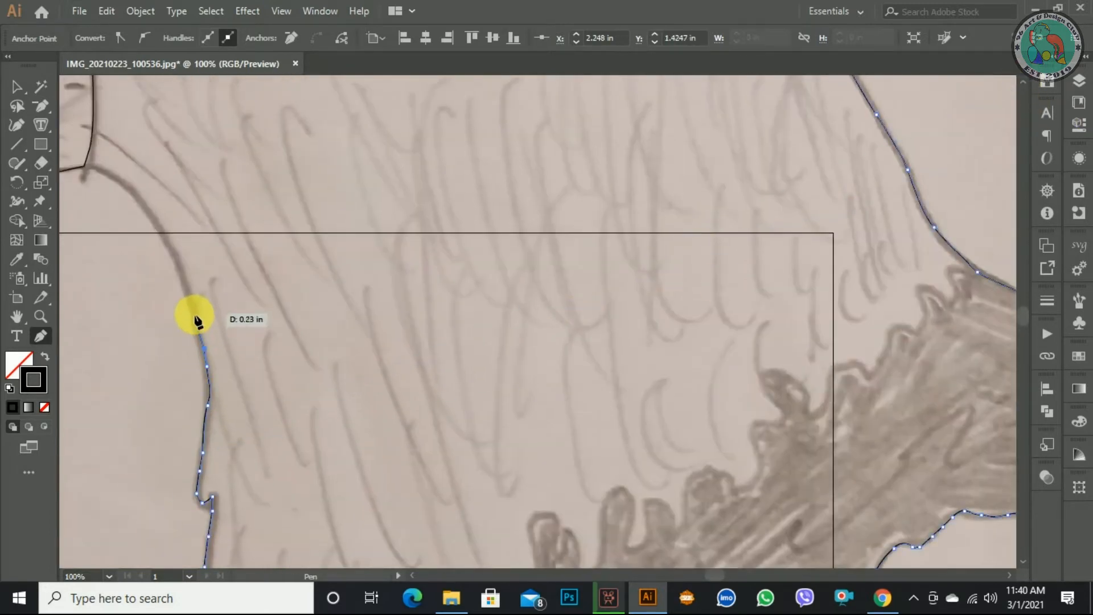
# - Trace the curved throat up to the beak's rear lower corner and start up the beak's rear edge
pyautogui.click(410, 574)
pyautogui.click(1023, 83)
pyautogui.click(390, 379)
pyautogui.click(371, 347)
pyautogui.click(356, 324)
pyautogui.click(296, 281)
pyautogui.click(301, 267)
pyautogui.click(305, 250)
pyautogui.click(305, 232)
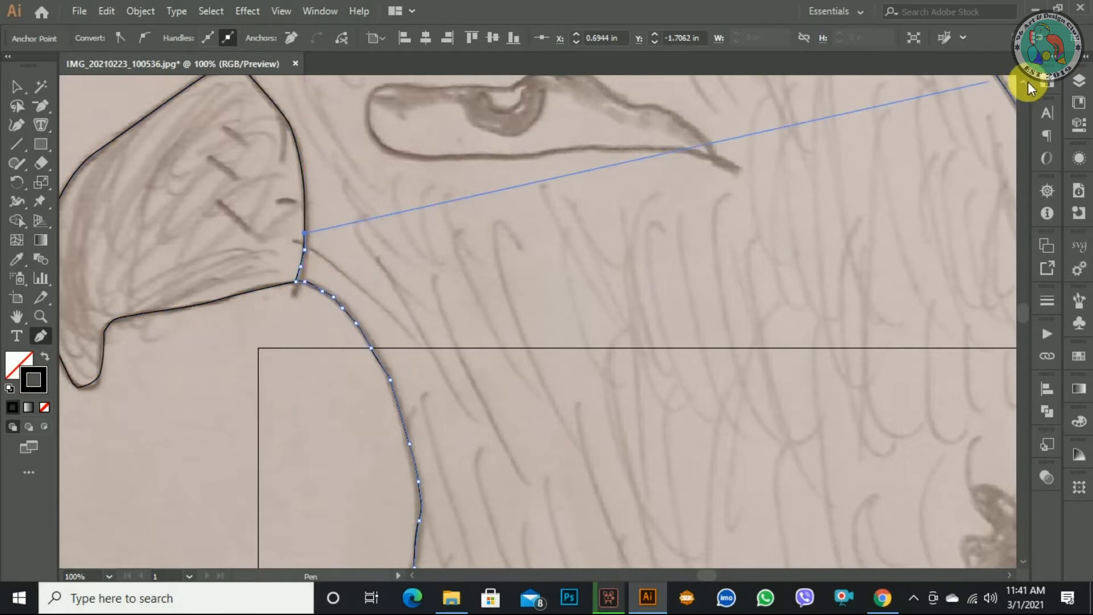
# - Follow the beak's rear edge to its upper corner and close the head outline there
pyautogui.click(1023, 82)
pyautogui.click(304, 368)
pyautogui.click(285, 292)
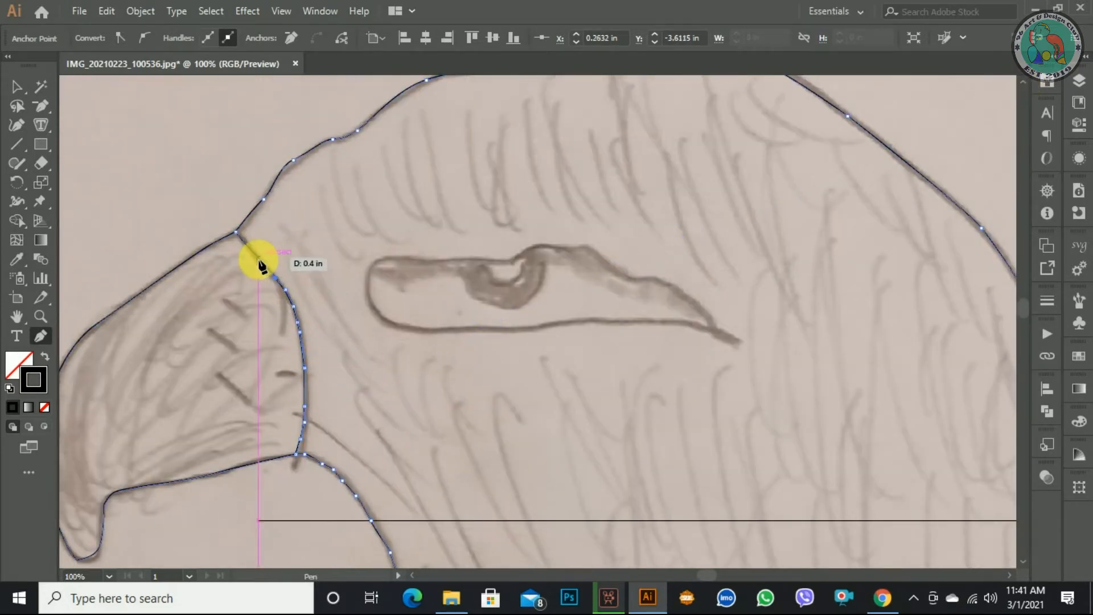
pyautogui.click(237, 235)
# - Trace the eye's upper edge with the Pen tool from its front corner to the pointed rear tip
pyautogui.moveTo(378, 259); pyautogui.dragTo(499, 260)
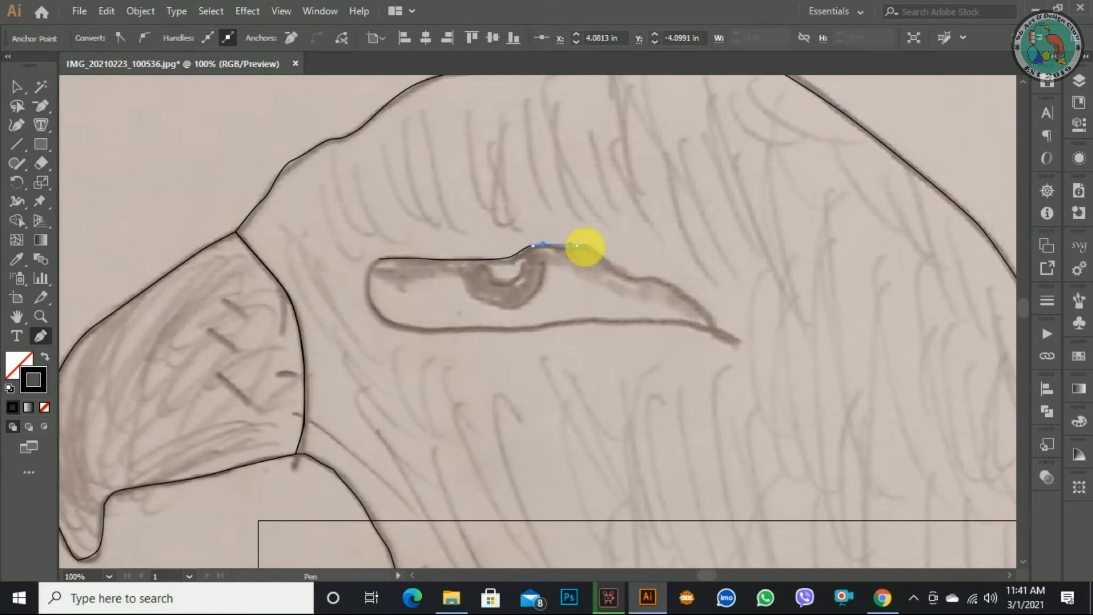
pyautogui.click(610, 266)
pyautogui.moveTo(628, 279); pyautogui.dragTo(651, 283)
pyautogui.click(715, 326)
pyautogui.click(733, 337)
pyautogui.click(738, 341)
# - Trace the eye's lower edge forward from the rear tip, round the front end and close the eye outline
pyautogui.click(717, 336)
pyautogui.click(713, 335)
pyautogui.click(698, 325)
pyautogui.click(668, 322)
pyautogui.click(631, 323)
pyautogui.click(601, 321)
pyautogui.click(586, 321)
pyautogui.moveTo(562, 322); pyautogui.dragTo(540, 335)
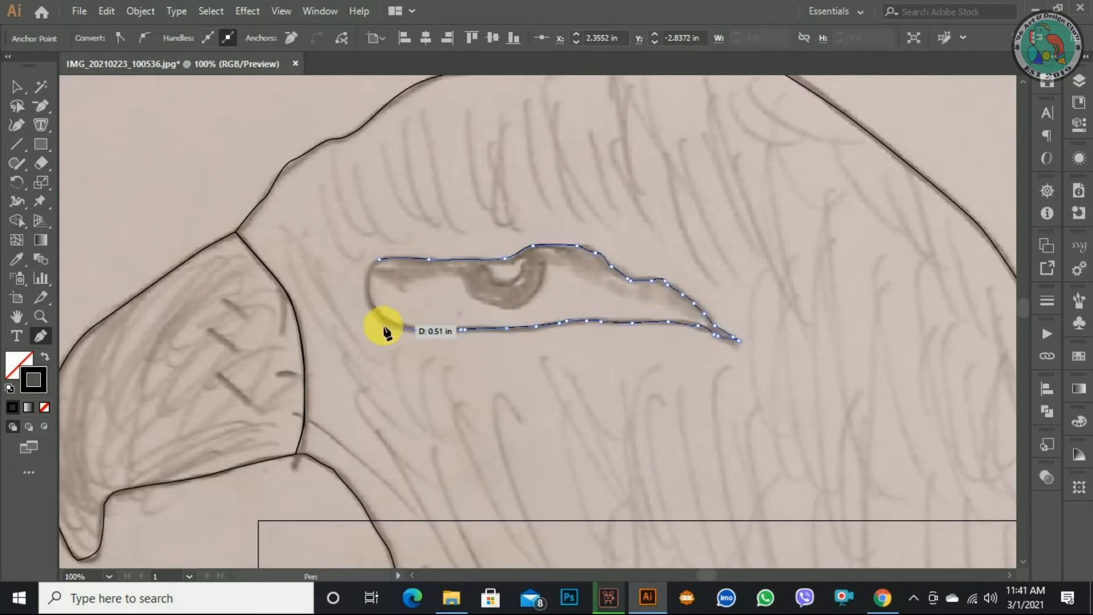
pyautogui.click(379, 260)
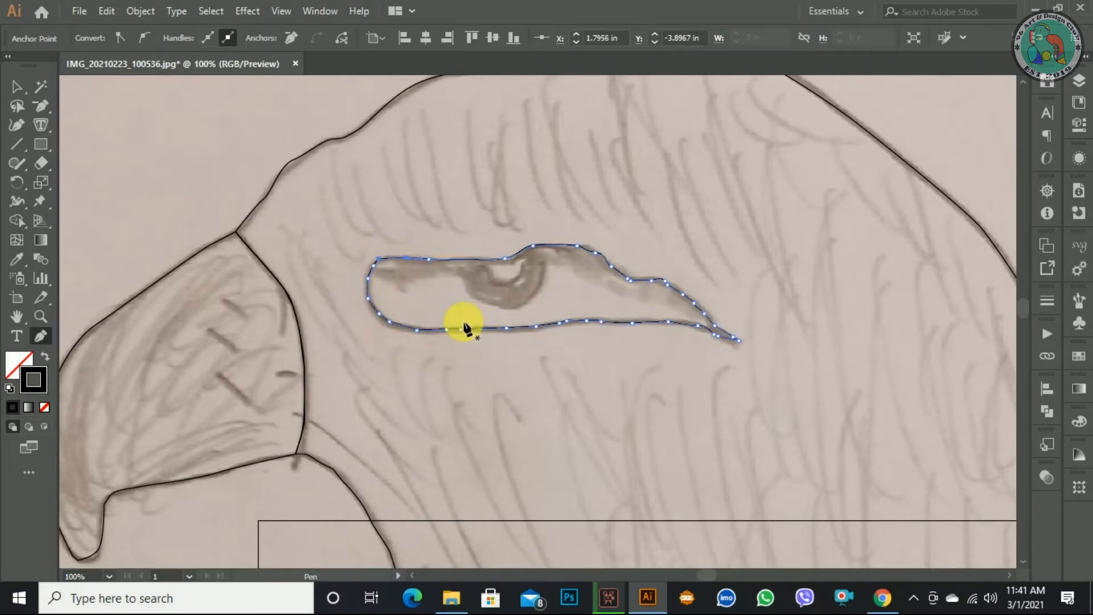
# - Start a new path at the eye's front edge and trace under the dark shading and iris to the rear corner
pyautogui.click(17, 87)
pyautogui.moveTo(483, 389); pyautogui.dragTo(486, 391)
pyautogui.click(40, 336)
pyautogui.click(370, 274)
pyautogui.click(394, 282)
pyautogui.click(422, 281)
pyautogui.moveTo(456, 278); pyautogui.dragTo(464, 283)
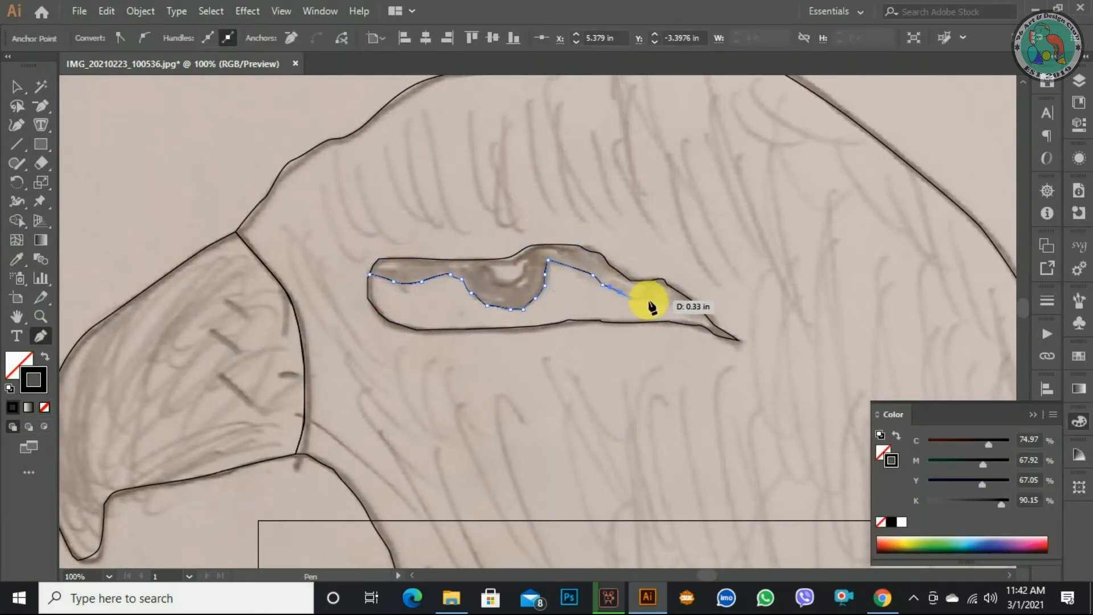
pyautogui.click(685, 310)
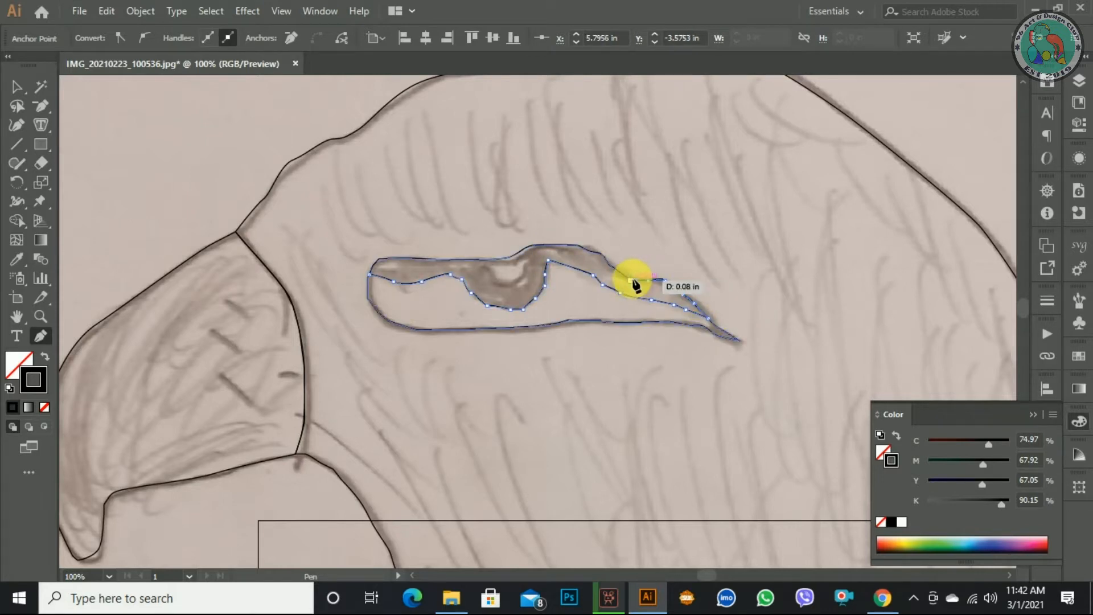
# - Trace back along the eye's upper edge to the front and close the dark shading shape
pyautogui.hotkey('ctrl', '=')
pyautogui.moveTo(650, 371); pyautogui.dragTo(703, 391)
pyautogui.moveTo(611, 356)
pyautogui.mouseDown()
pyautogui.moveTo(626, 354)
pyautogui.moveTo(556, 361)
pyautogui.moveTo(520, 317)
pyautogui.moveTo(461, 287)
pyautogui.moveTo(329, 301)
pyautogui.moveTo(325, 312)
pyautogui.mouseUp()
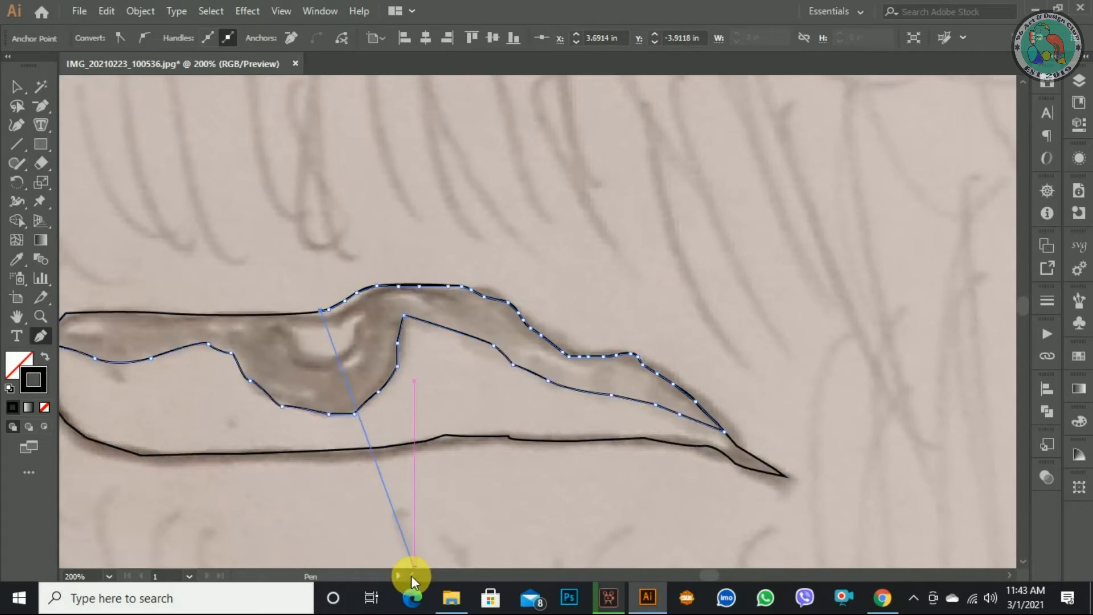
pyautogui.click(411, 575)
pyautogui.moveTo(594, 327)
pyautogui.mouseDown()
pyautogui.moveTo(353, 316)
pyautogui.moveTo(317, 353)
pyautogui.mouseUp()
pyautogui.press('v')
pyautogui.press('Return')
pyautogui.press('Escape')
# - Trace the small light highlight inside the iris as a separate closed shape and deselect it
pyautogui.click(671, 506)
pyautogui.press('p')
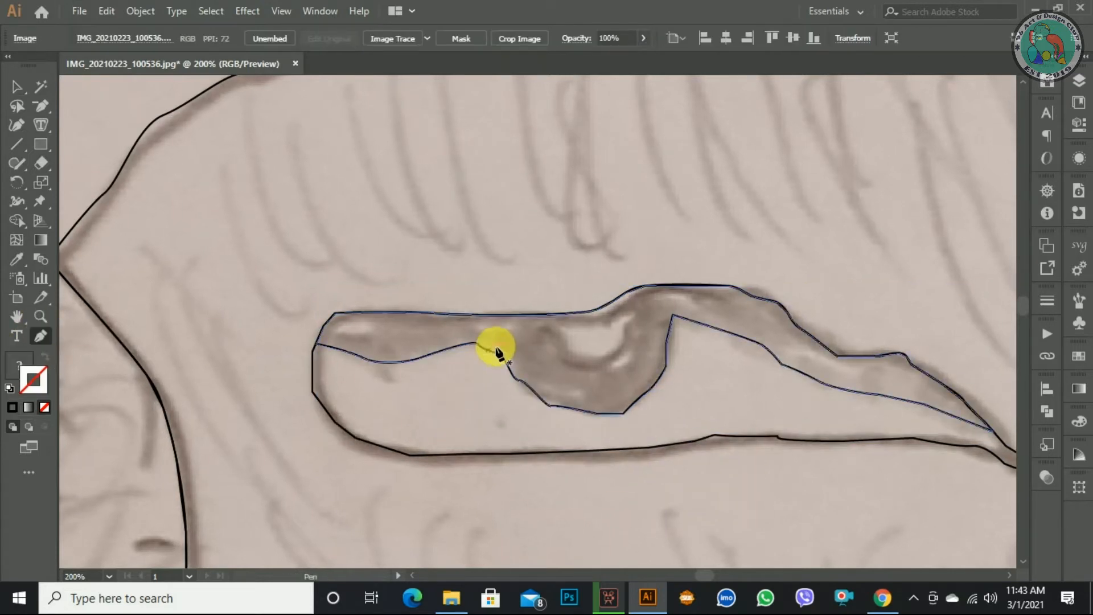
pyautogui.click(555, 323)
pyautogui.moveTo(579, 353); pyautogui.dragTo(605, 330)
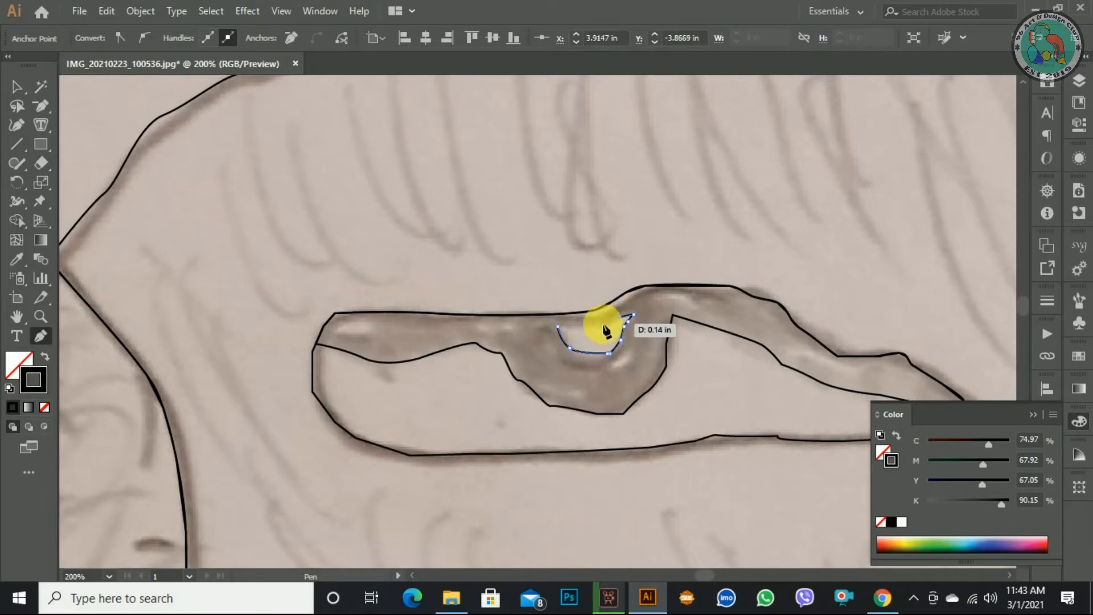
pyautogui.click(1033, 415)
pyautogui.press('v')
pyautogui.click(835, 531)
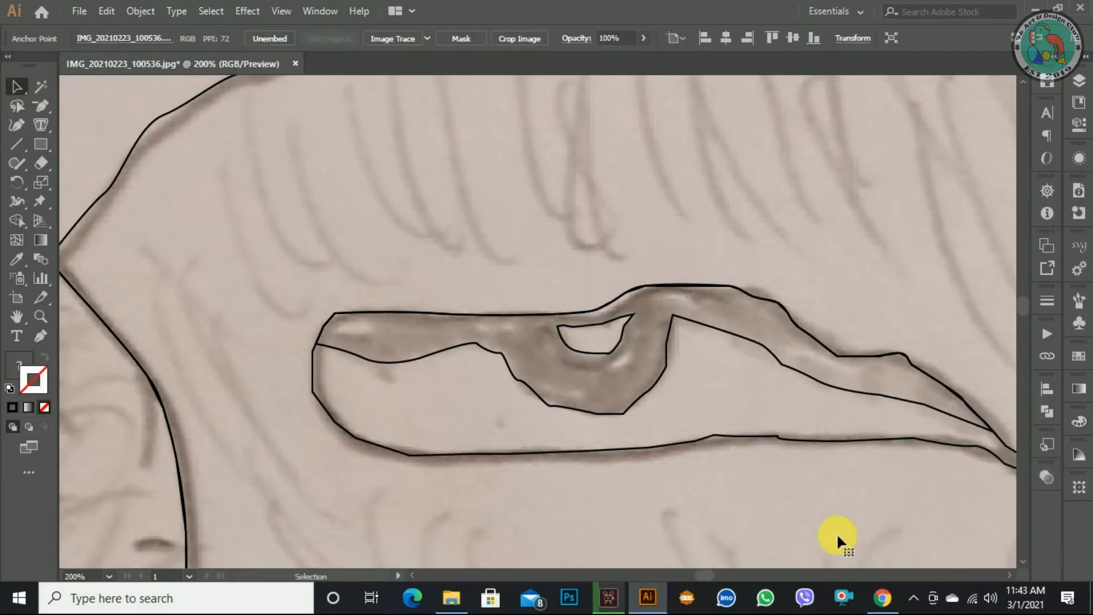
# - Start a black-stroked path on the neck's front edge and trace down and up to the first dark feather's tip
pyautogui.hotkey('ctrl', '0')
pyautogui.click(46, 337)
pyautogui.click(463, 370)
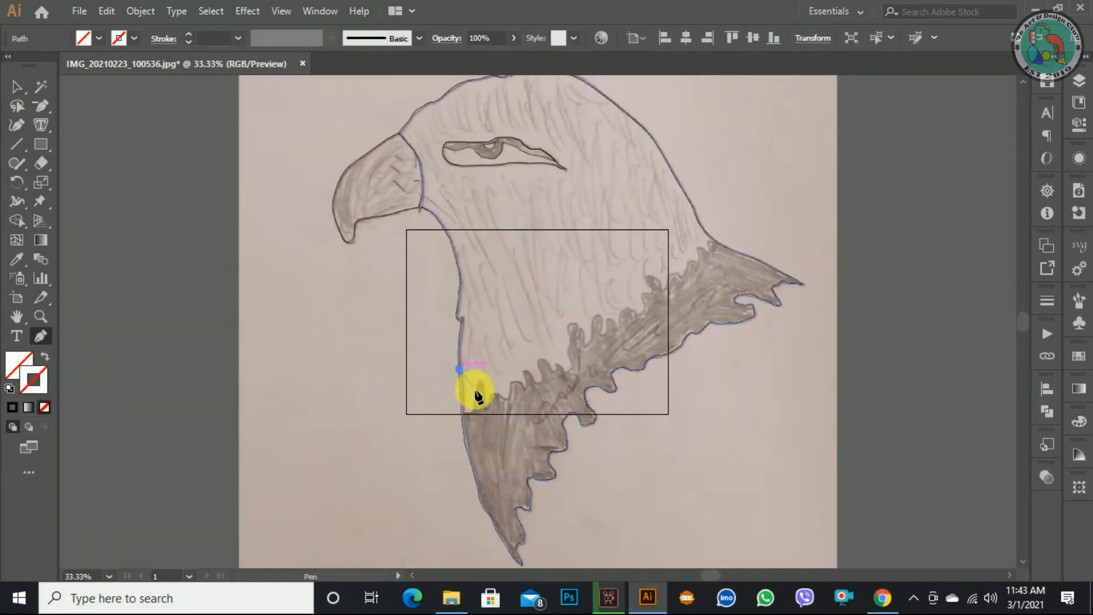
pyautogui.hotkey('ctrl', '1')
pyautogui.hotkey('ctrl', 'z')
pyautogui.click(459, 361)
pyautogui.click(13, 406)
pyautogui.moveTo(550, 362); pyautogui.dragTo(556, 447)
pyautogui.moveTo(584, 397); pyautogui.dragTo(602, 358)
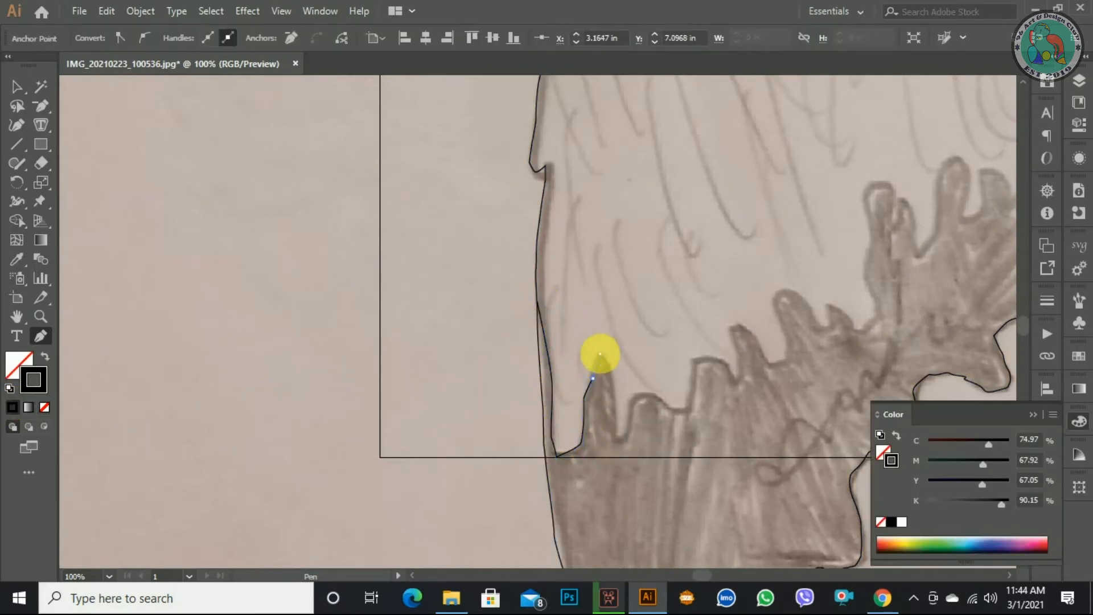
# - Trace down the first dark feather and over the low rounded second one to the top of the third
pyautogui.click(605, 359)
pyautogui.click(612, 379)
pyautogui.click(613, 401)
pyautogui.click(617, 438)
pyautogui.click(623, 438)
pyautogui.click(635, 405)
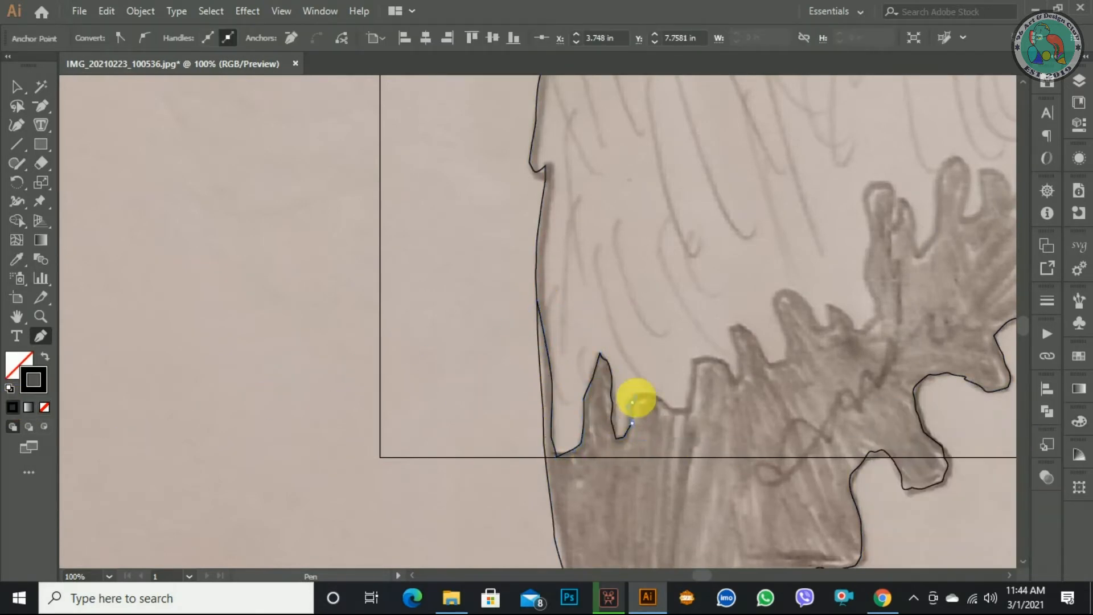
pyautogui.click(667, 406)
pyautogui.click(676, 410)
pyautogui.click(691, 402)
pyautogui.click(698, 357)
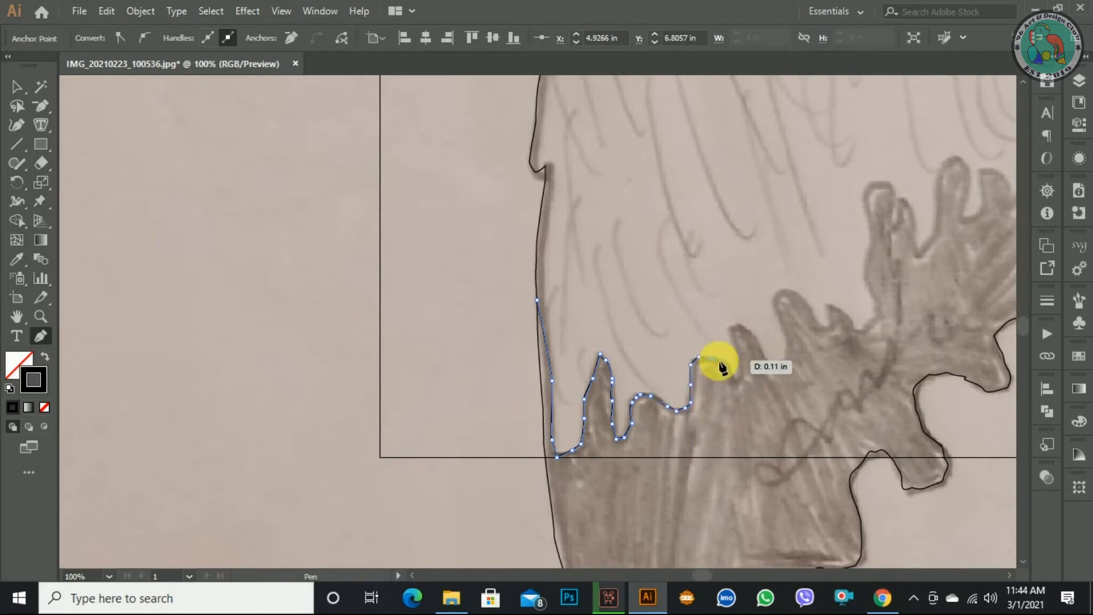
# - Continue the dark feathers' upper edge over the next two pointed feathers to the following notch
pyautogui.moveTo(738, 381); pyautogui.dragTo(749, 336)
pyautogui.click(768, 364)
pyautogui.click(786, 342)
pyautogui.click(782, 321)
pyautogui.click(802, 300)
pyautogui.moveTo(827, 330); pyautogui.dragTo(835, 336)
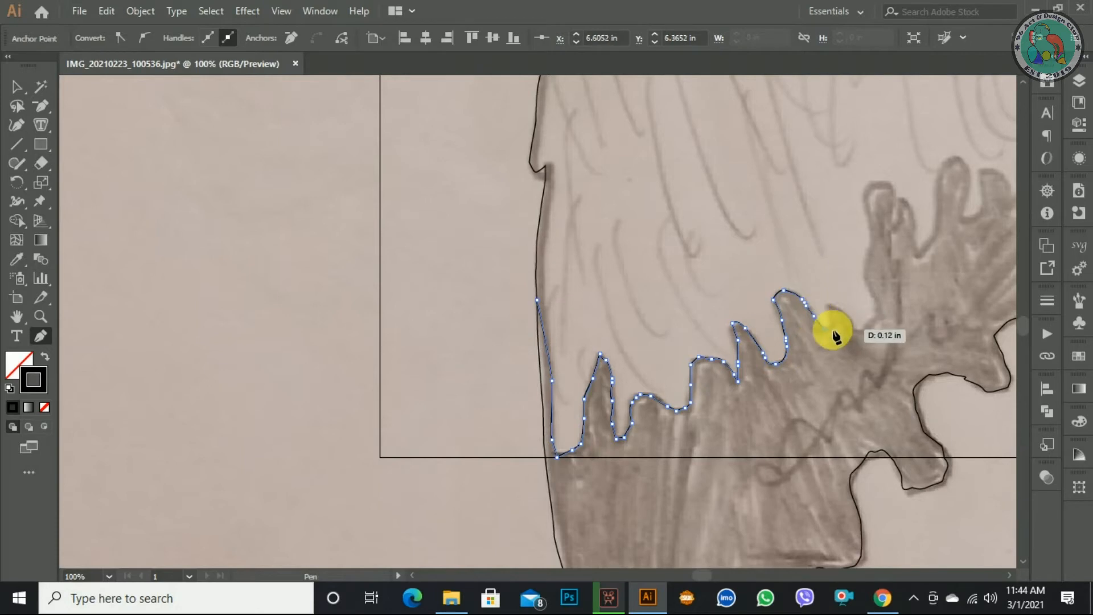
# - Trace over the small pointed feather and up the front side of the tall feather behind it
pyautogui.click(829, 305)
pyautogui.click(842, 310)
pyautogui.click(852, 325)
pyautogui.click(869, 325)
pyautogui.click(878, 308)
pyautogui.click(871, 290)
pyautogui.click(872, 237)
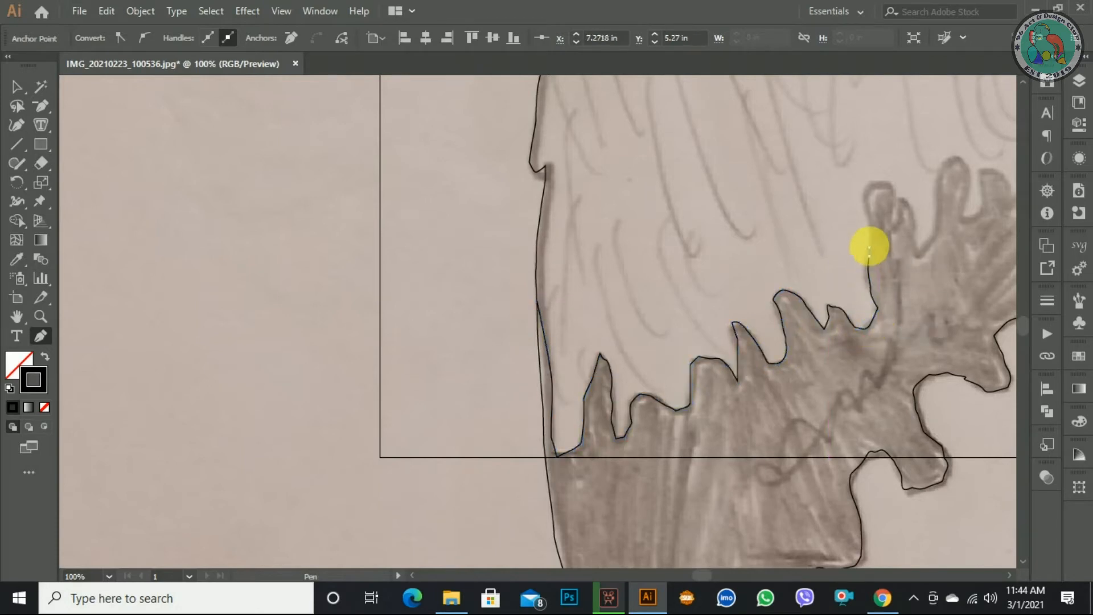
# - Trace over the tall feather's tip, its narrow inner slit and the rounded valley behind it
pyautogui.moveTo(867, 205); pyautogui.dragTo(863, 186)
pyautogui.click(895, 192)
pyautogui.click(891, 225)
pyautogui.click(901, 195)
pyautogui.click(911, 209)
pyautogui.click(913, 240)
pyautogui.click(932, 239)
pyautogui.click(939, 216)
# - Trace up and over the next tall rounded feather and down its rear side
pyautogui.moveTo(939, 187); pyautogui.dragTo(942, 165)
pyautogui.click(955, 154)
pyautogui.click(965, 158)
pyautogui.click(970, 185)
pyautogui.click(965, 216)
# - Trace the narrow slit's bottom and the short feather behind it down to the next valley
pyautogui.click(1009, 575)
pyautogui.click(1009, 576)
pyautogui.click(746, 215)
pyautogui.click(751, 188)
pyautogui.click(749, 165)
pyautogui.click(769, 172)
pyautogui.click(782, 199)
# - Trace over the broad rounded feather, through its valley and up towards the forward-leaning feather
pyautogui.click(789, 173)
pyautogui.click(795, 148)
pyautogui.click(811, 136)
pyautogui.click(833, 145)
pyautogui.click(844, 160)
pyautogui.click(855, 151)
pyautogui.click(863, 131)
pyautogui.click(855, 103)
# - Trace around the step and the forward-leaning feather down to the valley behind it
pyautogui.click(1009, 575)
pyautogui.click(1024, 86)
pyautogui.click(1024, 86)
pyautogui.click(1024, 85)
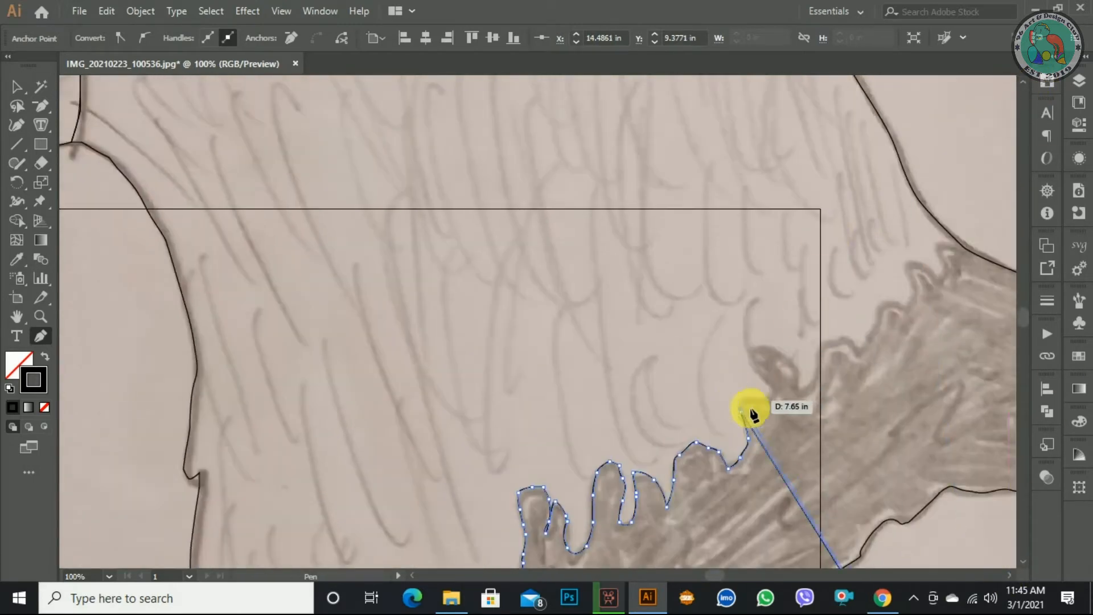
pyautogui.click(743, 397)
pyautogui.click(768, 397)
pyautogui.click(751, 365)
pyautogui.click(760, 342)
pyautogui.click(777, 348)
pyautogui.click(801, 385)
# - Trace over the low rounded feather and up the slope towards the back of the neck
pyautogui.click(813, 377)
pyautogui.click(818, 356)
pyautogui.click(835, 339)
pyautogui.click(861, 347)
pyautogui.click(906, 304)
# - Trace the last small notched feathers up to where the dark feathers meet the back of the neck
pyautogui.click(914, 264)
pyautogui.click(924, 267)
pyautogui.click(938, 278)
pyautogui.click(946, 265)
pyautogui.click(939, 246)
pyautogui.click(948, 240)
pyautogui.click(956, 239)
pyautogui.click(975, 253)
# - Trace the straight upper rear edge of the dark feathers out to the pointed rear tip
pyautogui.click(1013, 573)
pyautogui.click(1013, 573)
pyautogui.click(802, 293)
pyautogui.click(859, 325)
pyautogui.click(905, 344)
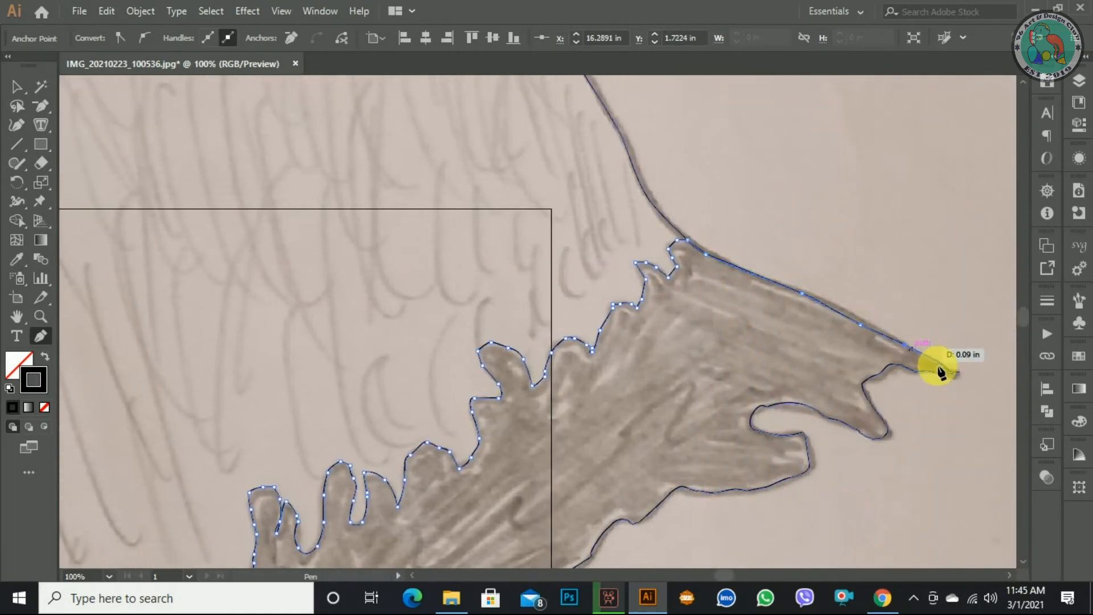
pyautogui.click(950, 373)
# - Trace back under the rear tip, through the notch and down to the second feather point
pyautogui.click(940, 374)
pyautogui.click(924, 371)
pyautogui.click(904, 367)
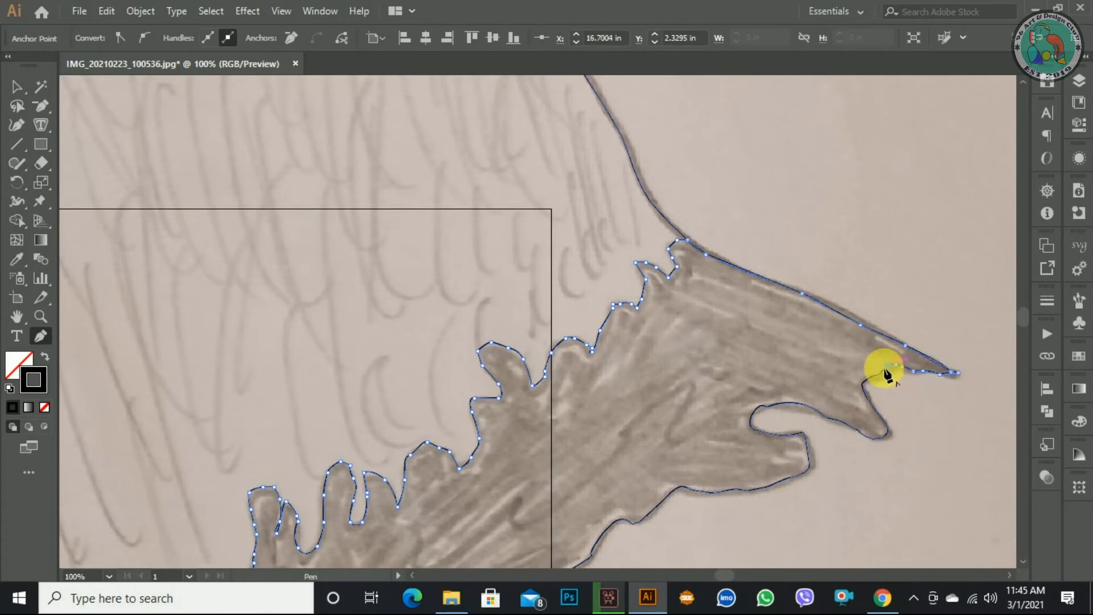
pyautogui.click(872, 401)
pyautogui.click(879, 414)
pyautogui.click(886, 428)
pyautogui.click(882, 438)
# - Trace the underside of the second feather point forward into the deep rounded notch
pyautogui.click(865, 436)
pyautogui.click(851, 427)
pyautogui.click(837, 421)
pyautogui.click(823, 415)
pyautogui.click(809, 408)
pyautogui.click(800, 404)
pyautogui.click(785, 403)
pyautogui.click(769, 407)
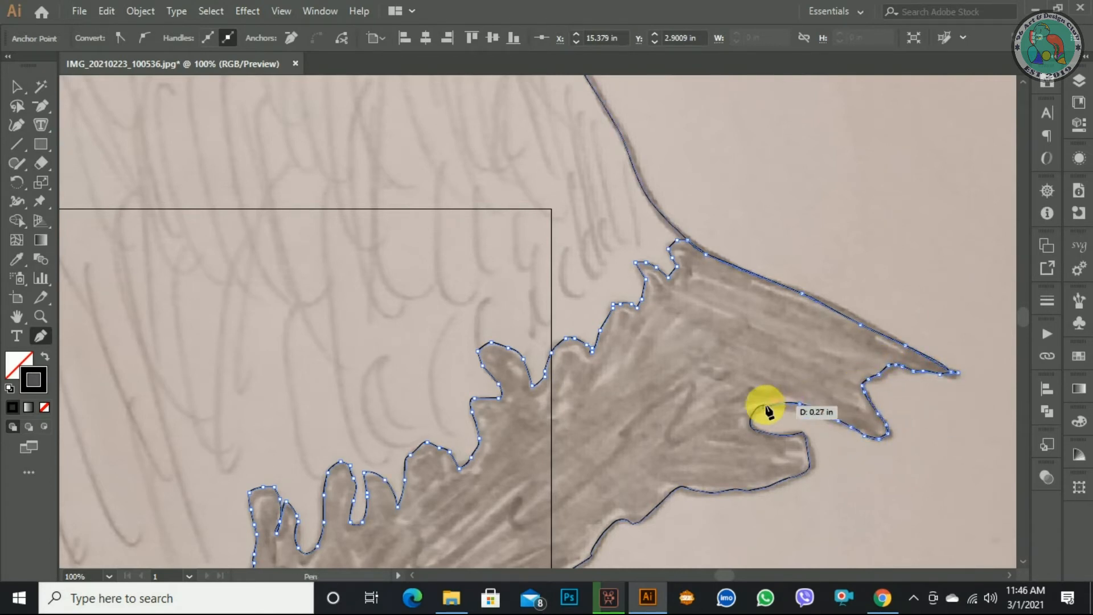
pyautogui.click(752, 418)
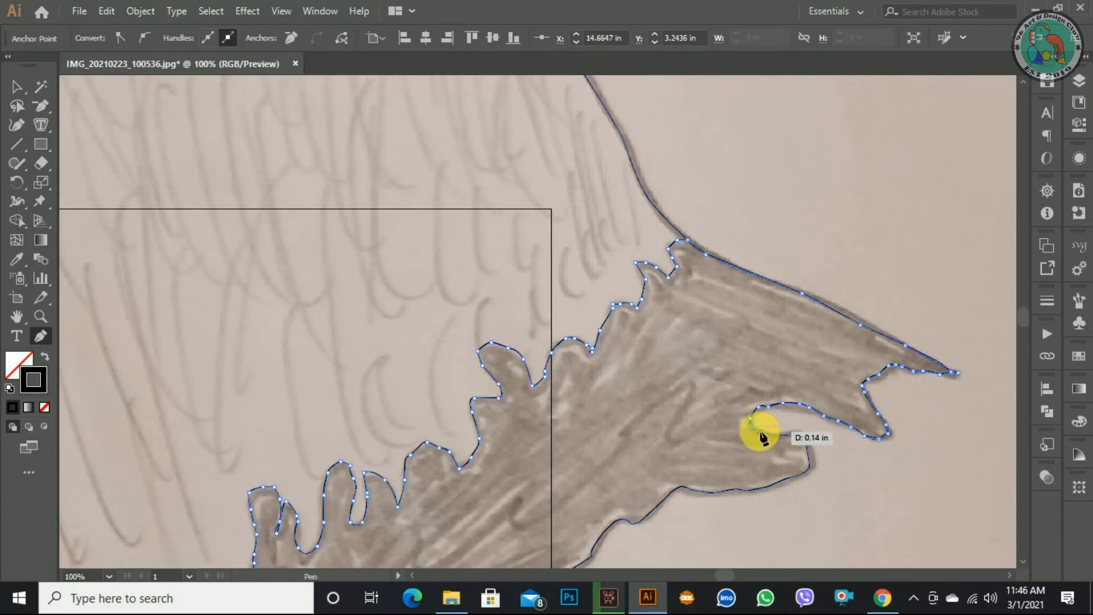
# - Trace around the rounded feather below the deep notch and forward along its underside
pyautogui.click(807, 455)
pyautogui.click(809, 468)
pyautogui.click(791, 477)
pyautogui.click(777, 483)
pyautogui.click(753, 490)
pyautogui.click(720, 493)
pyautogui.click(696, 489)
# - Trace the underside of the dark feathers forward from the rounded feather along the small wavy bump
pyautogui.click(661, 502)
pyautogui.click(631, 521)
pyautogui.click(623, 520)
pyautogui.click(612, 525)
pyautogui.click(599, 537)
pyautogui.click(592, 551)
# - Trace the lower feather edge past the shallow step and rounded hump, down toward the pointed feather tip
pyautogui.click(1022, 561)
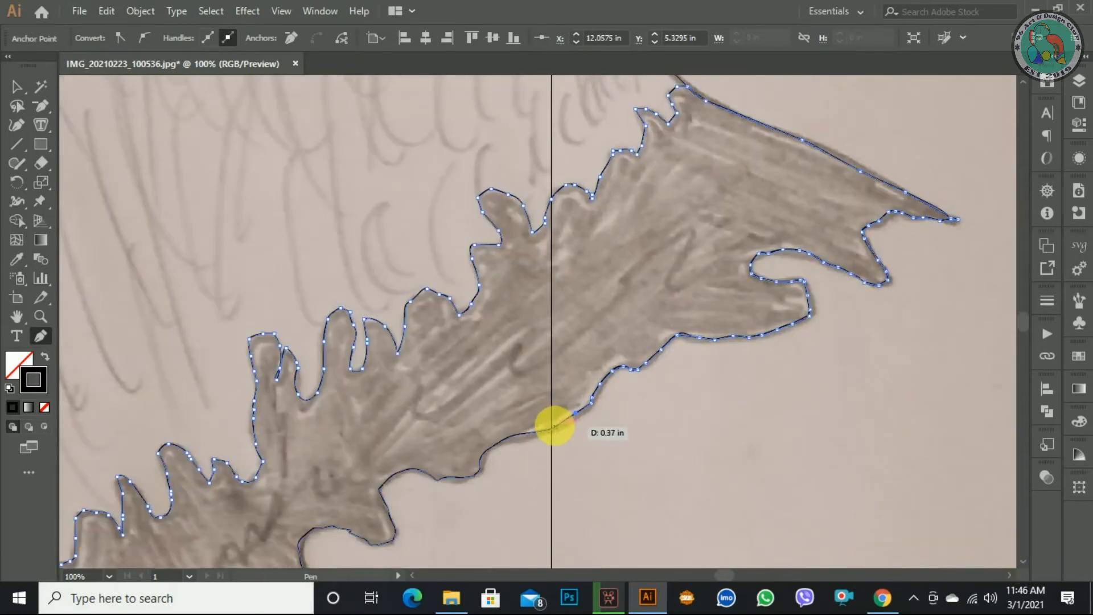
pyautogui.click(482, 460)
pyautogui.click(476, 474)
pyautogui.click(427, 473)
pyautogui.click(387, 507)
pyautogui.click(394, 526)
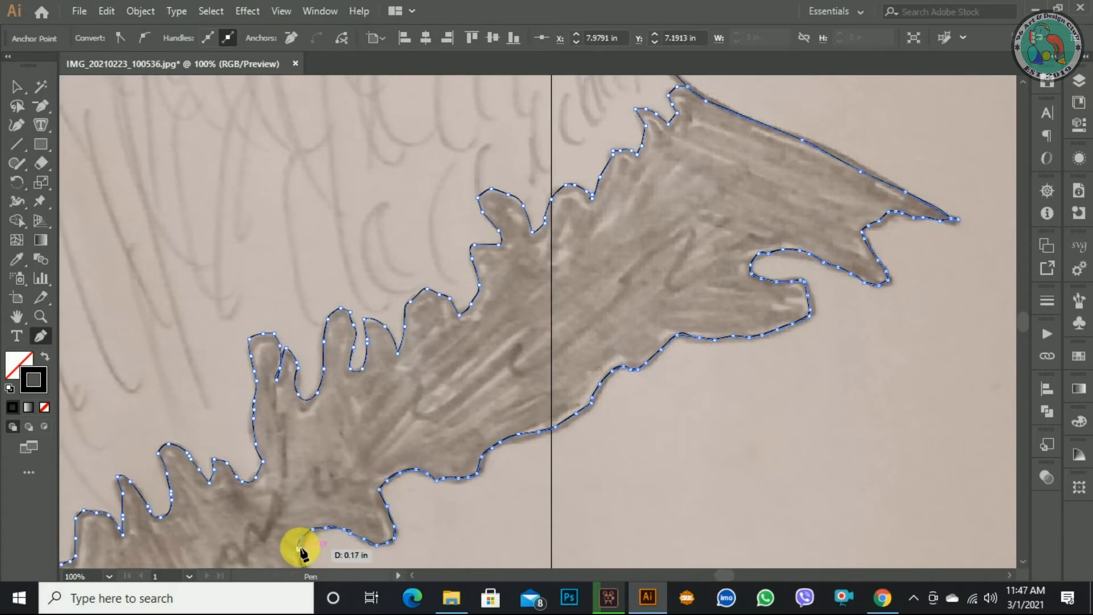
# - Trace around the wide notch and the blunt squared feather, through the narrow notch and down its steep far side
pyautogui.click(1022, 561)
pyautogui.click(313, 420)
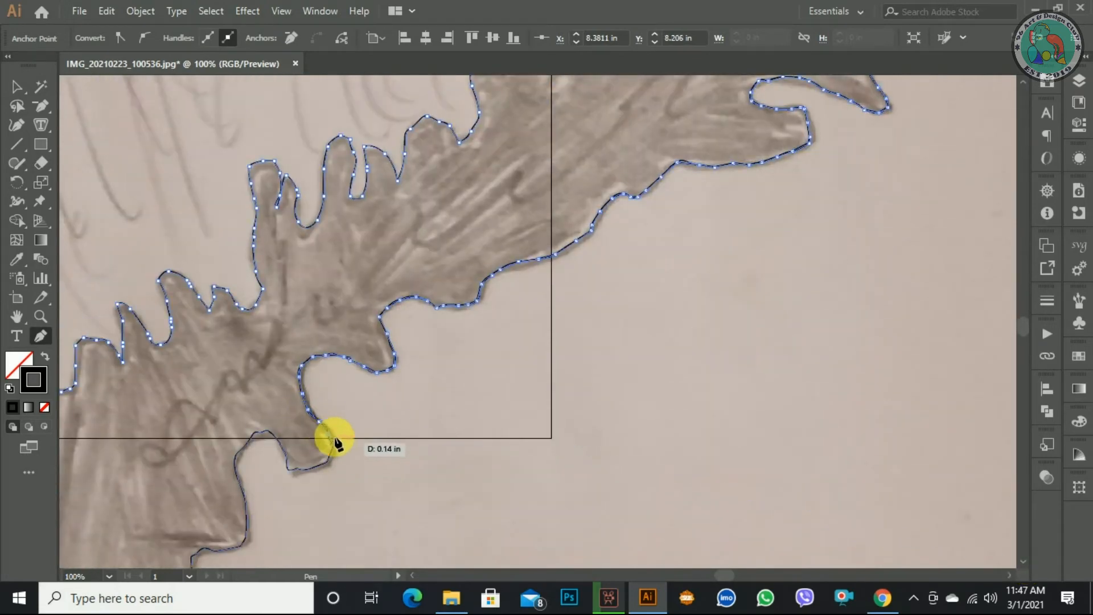
pyautogui.click(287, 471)
pyautogui.click(267, 433)
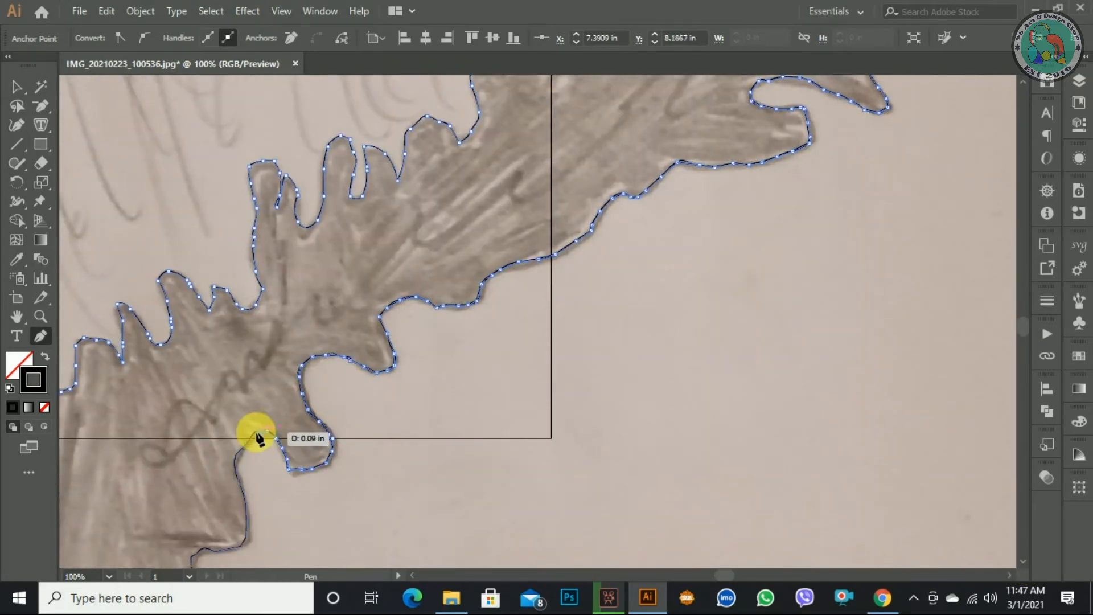
pyautogui.click(238, 451)
pyautogui.click(245, 537)
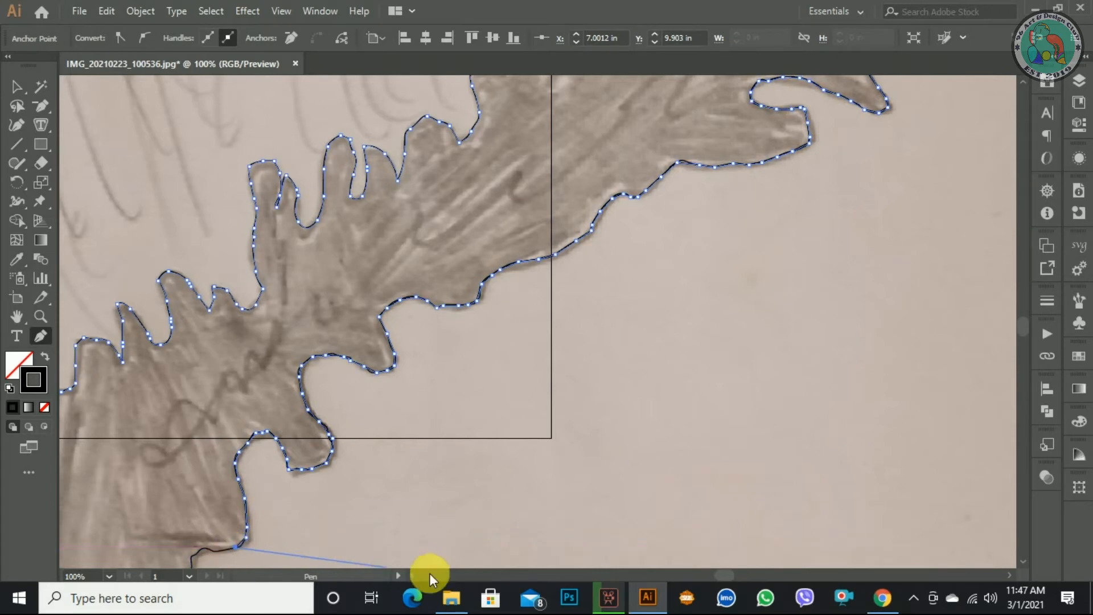
# - Trace the short ledge below the steep edge and curve down through the small notch beneath it
pyautogui.click(422, 573)
pyautogui.click(1023, 562)
pyautogui.click(412, 432)
pyautogui.click(388, 437)
pyautogui.click(376, 433)
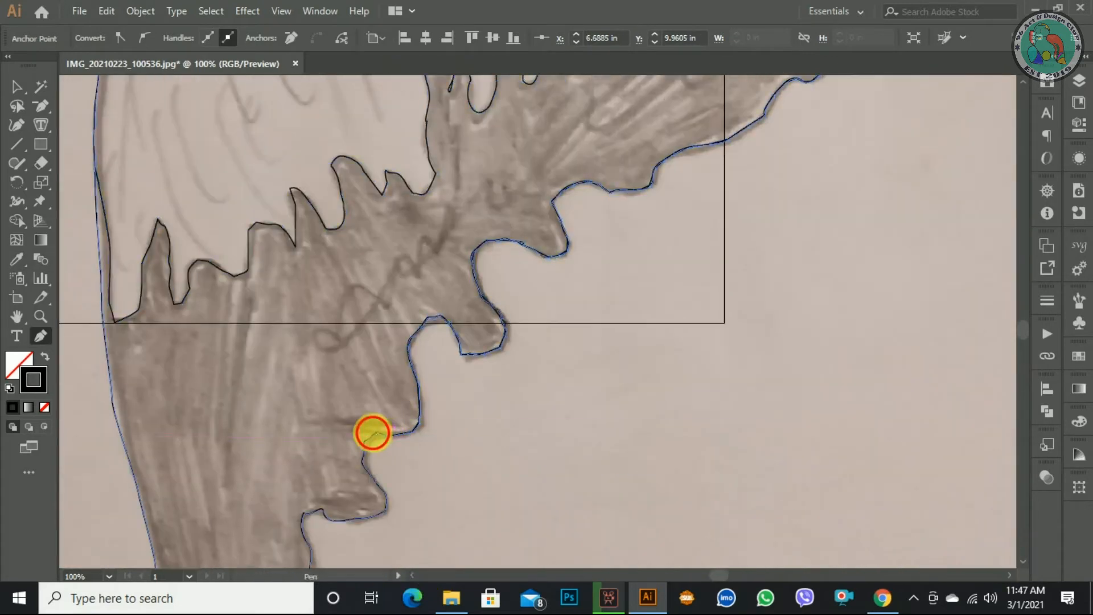
pyautogui.click(367, 440)
pyautogui.click(364, 444)
pyautogui.click(363, 466)
# - Trace around the blunt rounded feather below the small notch and back along its underside to the inner corner
pyautogui.click(385, 494)
pyautogui.click(387, 506)
pyautogui.click(381, 513)
pyautogui.click(363, 518)
pyautogui.click(329, 520)
pyautogui.click(324, 510)
pyautogui.click(303, 511)
# - Trace the steep feather edge from the inner corner down to the next sharp corner near the neck's lower end
pyautogui.click(1023, 563)
pyautogui.click(307, 370)
pyautogui.click(311, 383)
pyautogui.click(309, 402)
pyautogui.click(306, 414)
pyautogui.click(308, 424)
pyautogui.click(309, 437)
# - Trace back along the short feather ledge, around its inner corner and down the slanted edge below
pyautogui.click(297, 437)
pyautogui.click(279, 429)
pyautogui.click(271, 430)
pyautogui.click(260, 437)
pyautogui.click(268, 449)
pyautogui.click(279, 476)
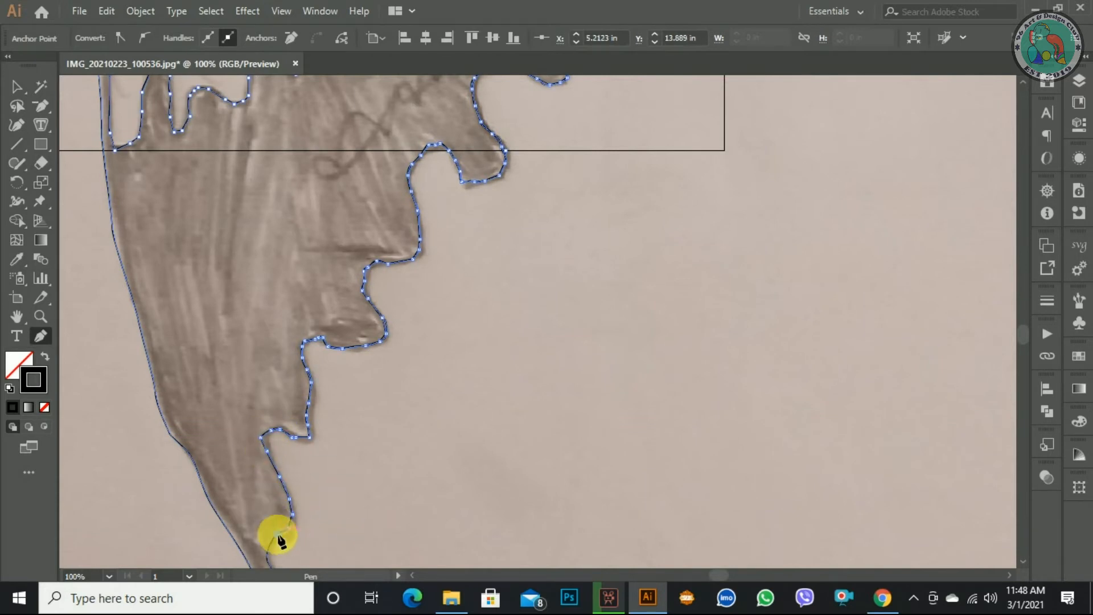
# - Trace through the last small notch and out to the lowest pointed tip of the dark feathers
pyautogui.click(1023, 563)
pyautogui.click(269, 488)
pyautogui.click(267, 505)
pyautogui.click(280, 521)
pyautogui.click(286, 547)
# - Trace the front edge of the dark feathers upward from the lowest tip along the neck
pyautogui.click(263, 527)
pyautogui.click(251, 512)
pyautogui.click(240, 491)
pyautogui.click(226, 470)
pyautogui.click(212, 450)
pyautogui.click(203, 431)
pyautogui.click(189, 399)
pyautogui.click(169, 377)
pyautogui.click(156, 336)
pyautogui.click(140, 272)
# - Continue tracing the front neck edge up beside the first feather spikes and deselect the finished path
pyautogui.click(1023, 83)
pyautogui.click(128, 443)
pyautogui.click(116, 400)
pyautogui.click(105, 320)
pyautogui.click(102, 277)
pyautogui.click(99, 228)
pyautogui.click(95, 172)
pyautogui.click(94, 147)
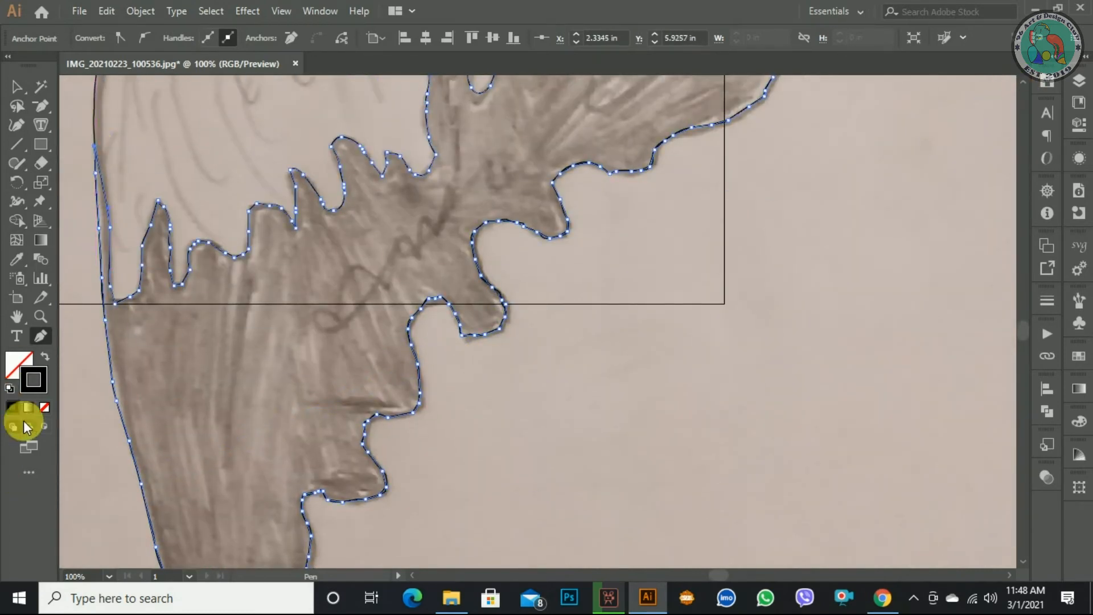
pyautogui.click(18, 87)
pyautogui.click(750, 473)
# - Fill the beak outline with the yellow swatch colour using the Eyedropper
pyautogui.hotkey('ctrl', '-')
pyautogui.hotkey('ctrl', '-')
pyautogui.hotkey('ctrl', '-')
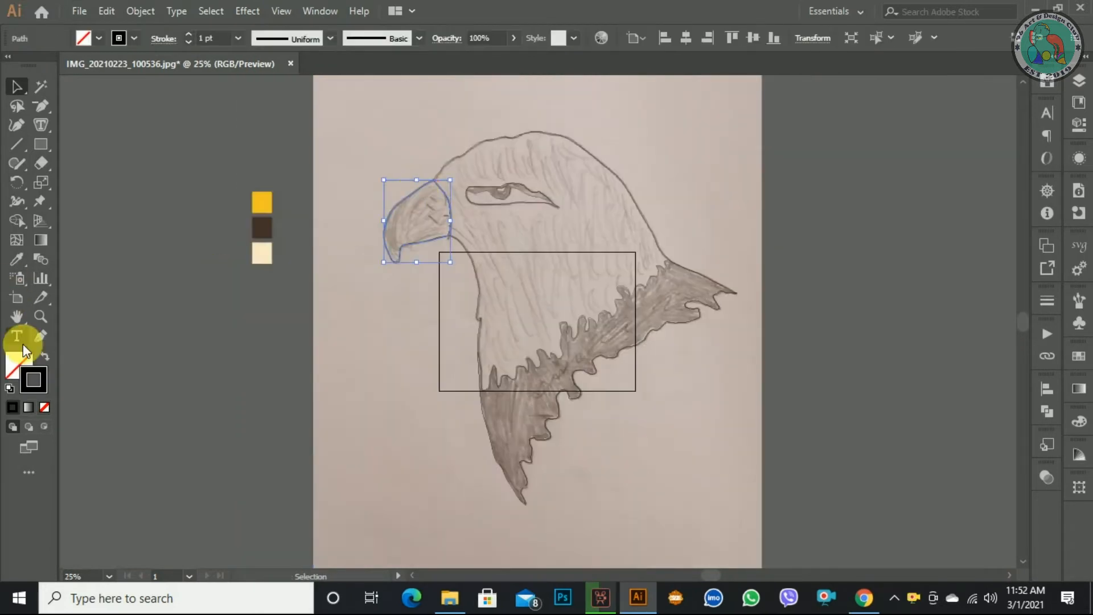
pyautogui.doubleClick(21, 260)
pyautogui.click(685, 448)
pyautogui.click(264, 201)
pyautogui.click(18, 91)
pyautogui.click(494, 192)
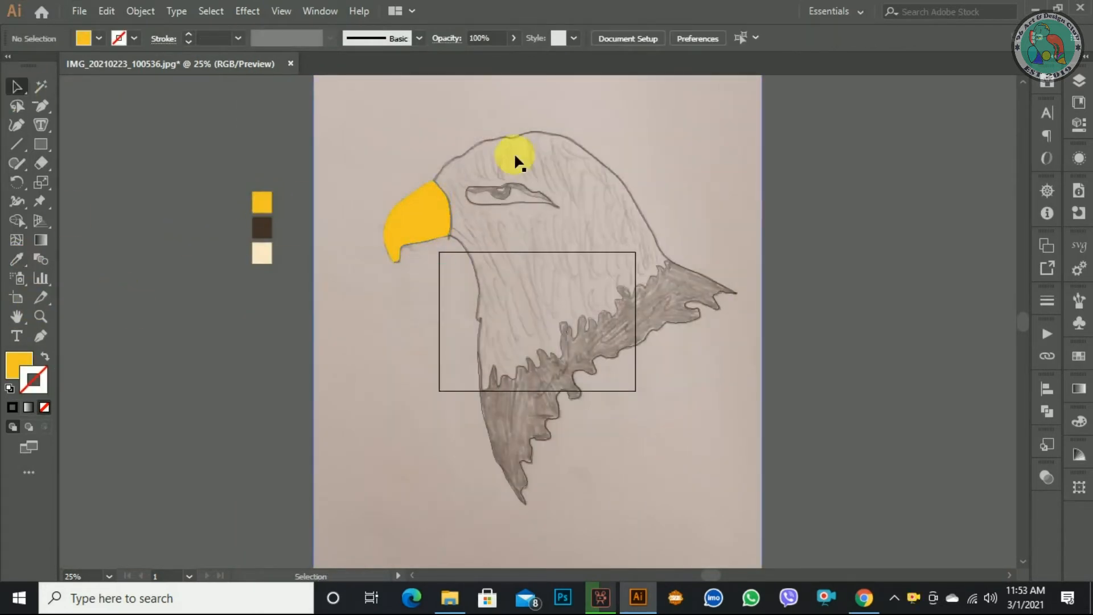
pyautogui.click(513, 138)
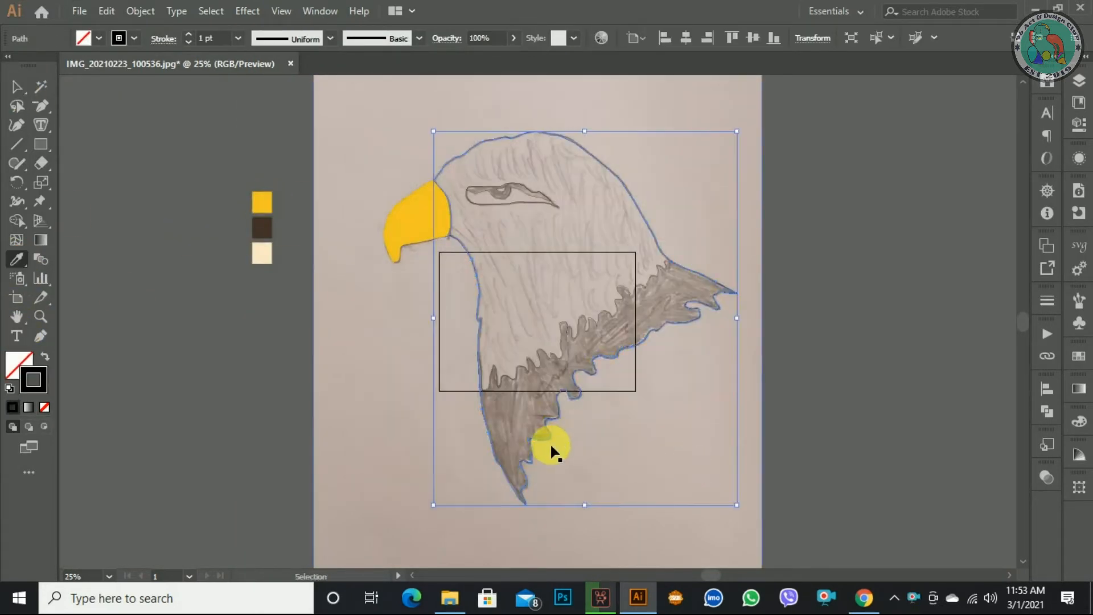
pyautogui.press('Return')
pyautogui.click(629, 419)
# - Fill the jagged neck feather shape with the dark brown swatch colour
pyautogui.click(596, 318)
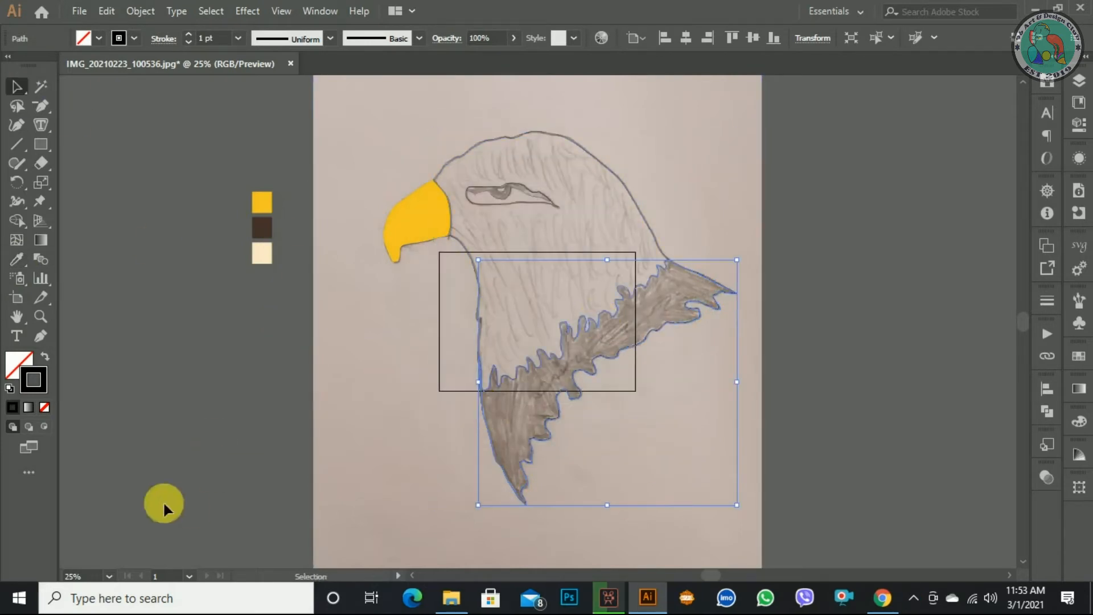
pyautogui.click(266, 226)
pyautogui.press('v')
pyautogui.click(134, 365)
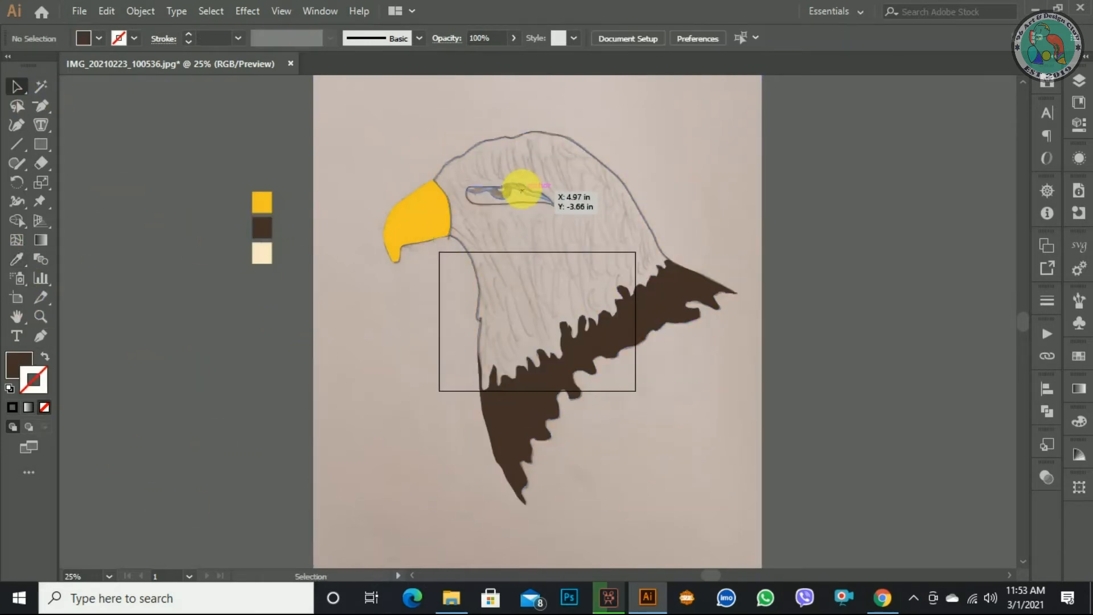
# - Fill the overall eye shape with the cream swatch colour using the Eyedropper
pyautogui.click(521, 202)
pyautogui.click(16, 259)
pyautogui.click(266, 258)
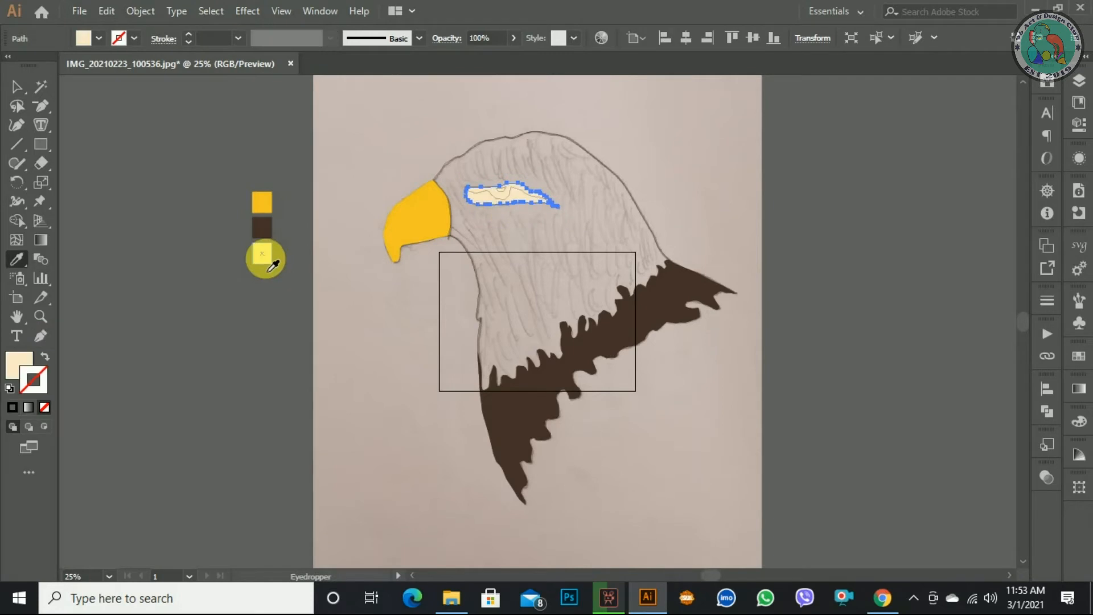
pyautogui.press('v')
pyautogui.click(269, 289)
# - Swap the fill and stroke of the upper eyelid and pupil shape to make it solid black
pyautogui.click(485, 202)
pyautogui.click(34, 359)
pyautogui.click(45, 357)
pyautogui.click(166, 395)
# - Fill the small highlight shape inside the pupil with the cream swatch colour
pyautogui.doubleClick(499, 191)
pyautogui.click(69, 86)
pyautogui.doubleClick(351, 212)
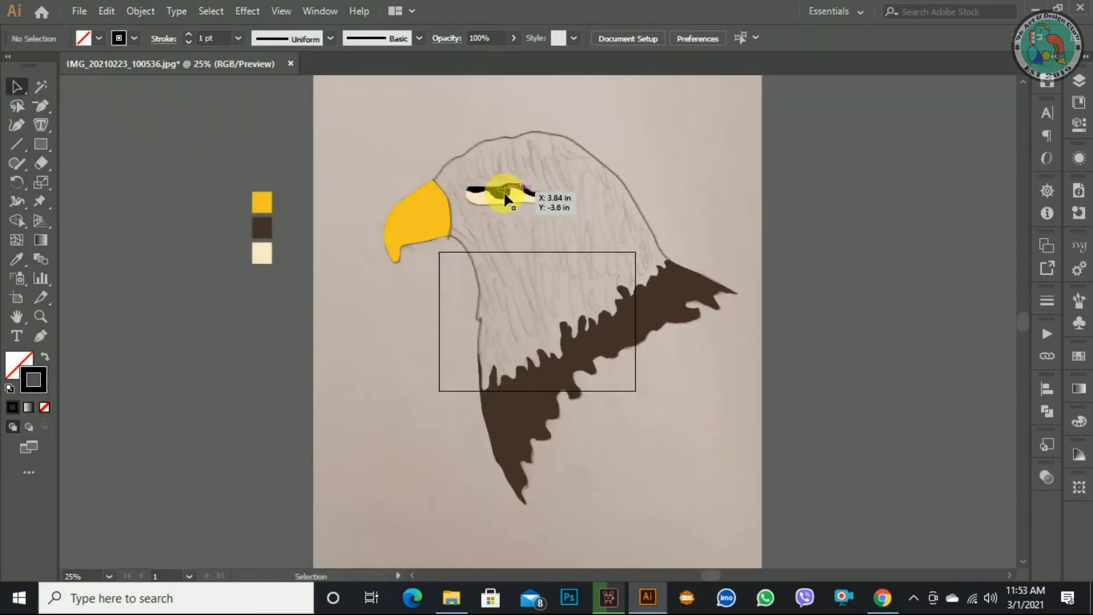
pyautogui.click(261, 253)
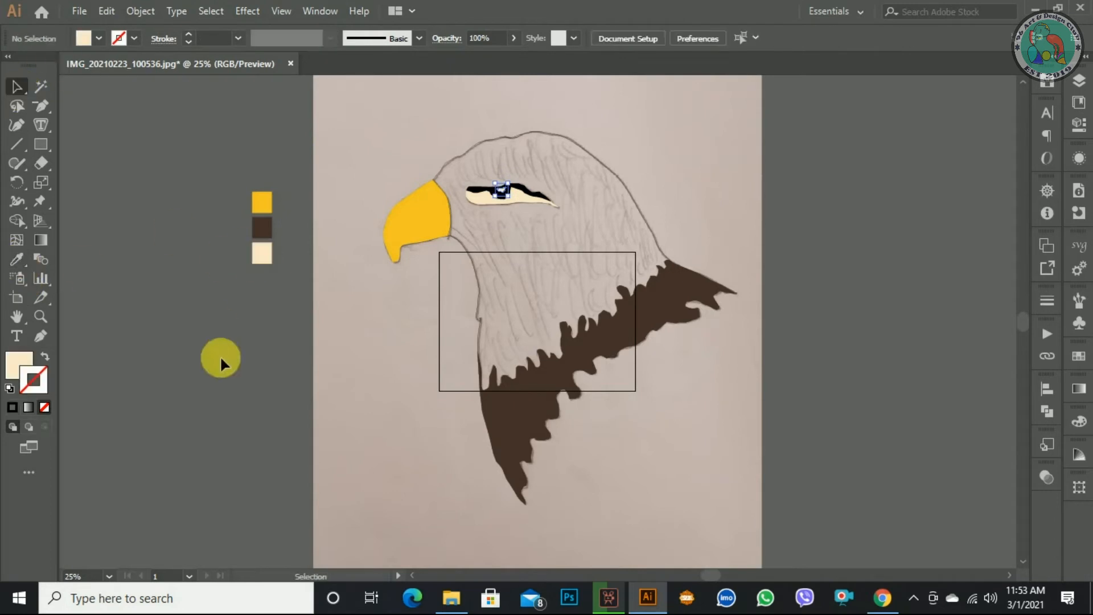
# - Fill the head outline with a light grey chosen in the Color Picker
pyautogui.click(587, 153)
pyautogui.click(34, 379)
pyautogui.doubleClick(34, 378)
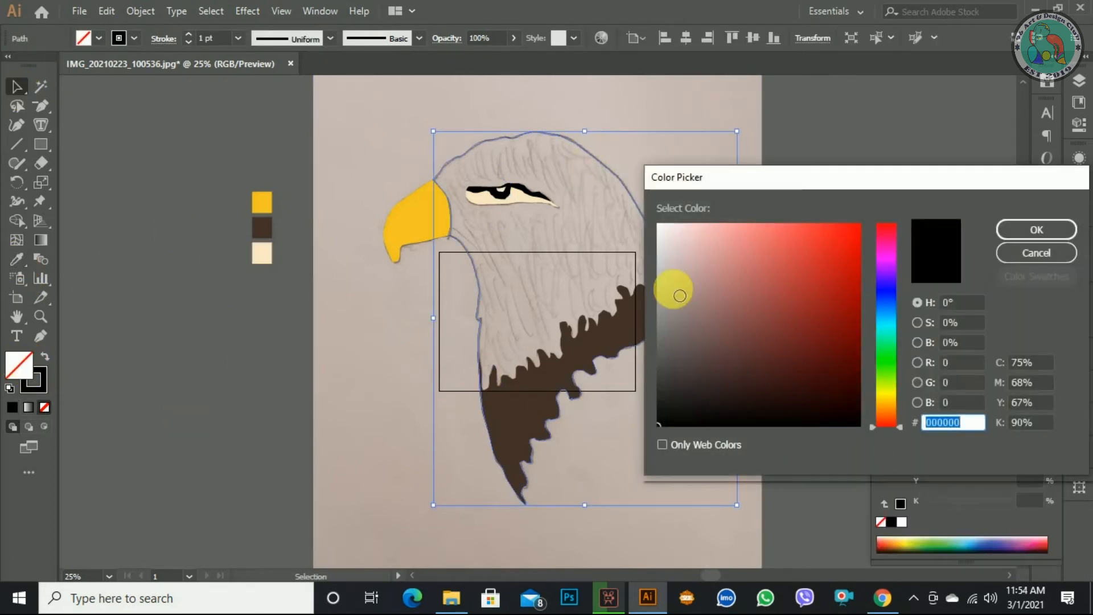
pyautogui.click(660, 266)
pyautogui.press('Return')
pyautogui.click(873, 407)
pyautogui.click(555, 257)
# - Expand Layer 1 in the layer list and hide the grey head path to expose the sketch
pyautogui.click(1078, 80)
pyautogui.click(921, 98)
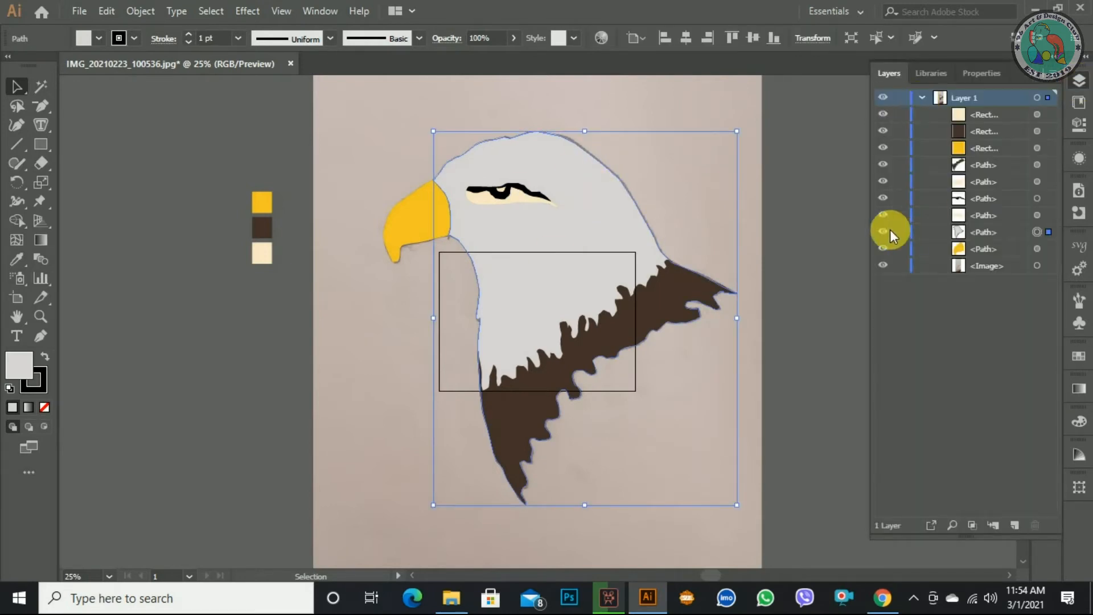
pyautogui.doubleClick(884, 232)
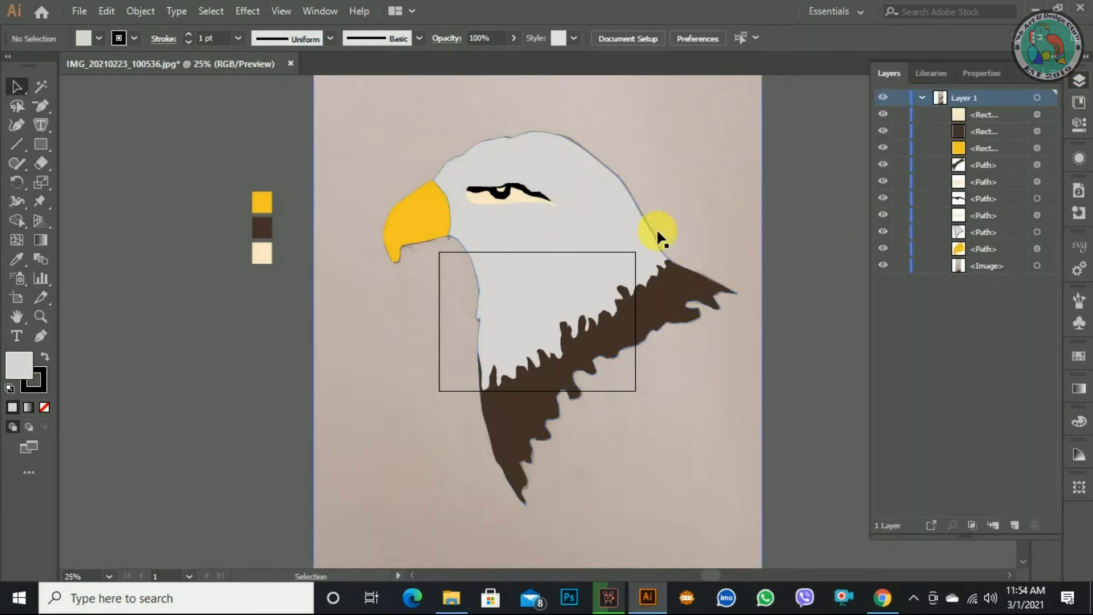
pyautogui.click(889, 233)
# - Draw a short curved feather line with the Pen tool and no fill, above the front corner of the eye
pyautogui.click(45, 407)
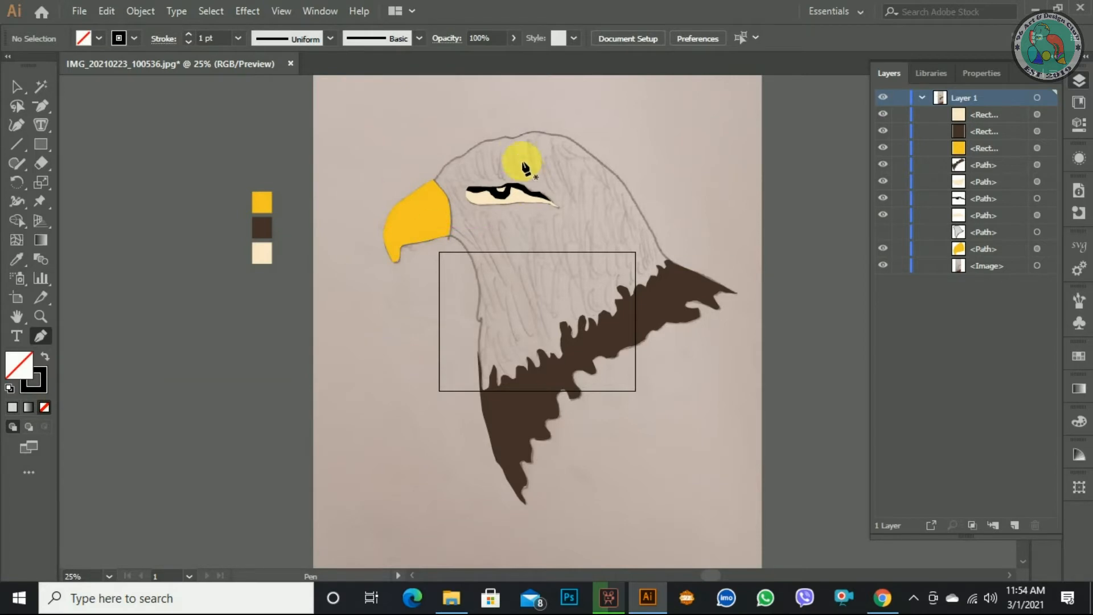
pyautogui.click(513, 152)
pyautogui.hotkey('ctrl', '+')
pyautogui.hotkey('ctrl', '+')
pyautogui.hotkey('ctrl', '+')
pyautogui.hotkey('ctrl', '+')
pyautogui.hotkey('ctrl', 'z')
pyautogui.click(306, 390)
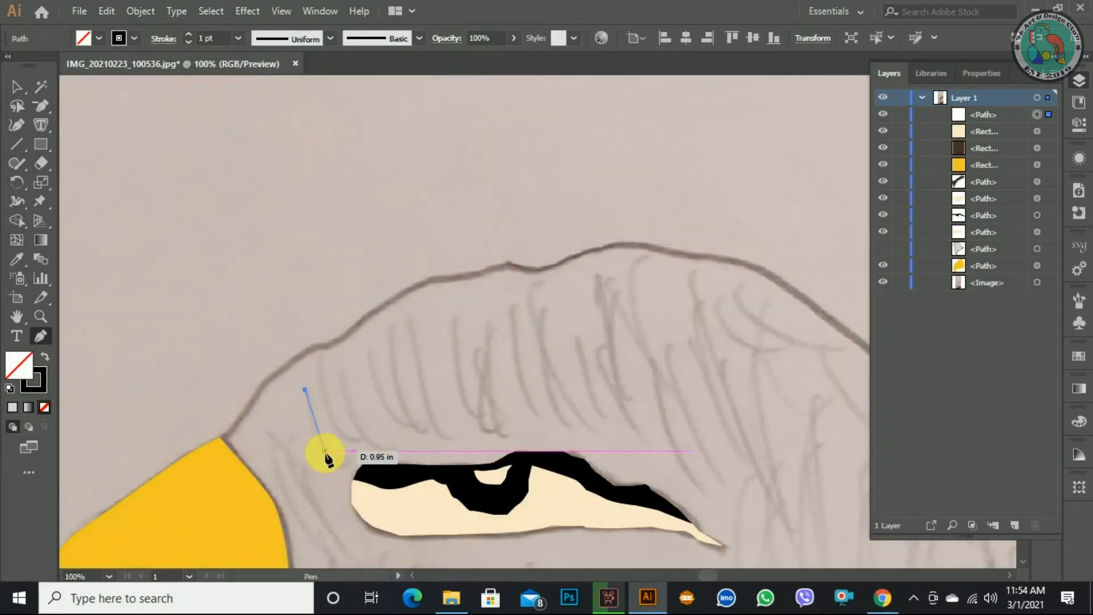
pyautogui.moveTo(328, 457); pyautogui.dragTo(339, 466)
# - Give the curved feather line a width profile tapered at both ends and close the layer list
pyautogui.click(17, 86)
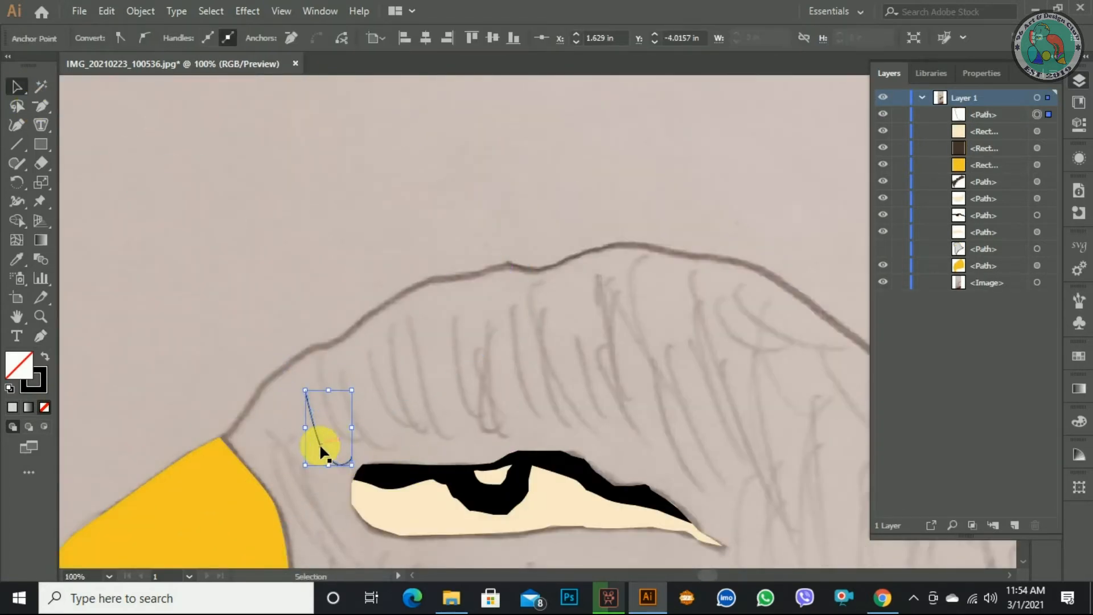
pyautogui.click(422, 336)
pyautogui.click(1037, 75)
# - Duplicate the tapered feather line repeatedly above the eye, positioning and angling the copies to follow the sketched strokes
pyautogui.moveTo(320, 439); pyautogui.dragTo(333, 412)
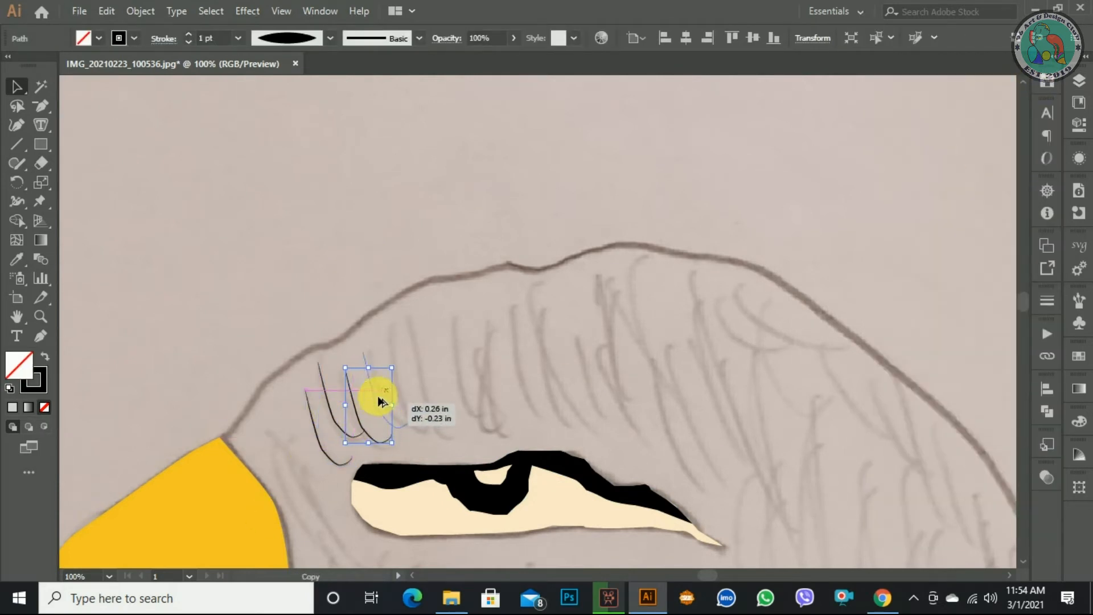
pyautogui.moveTo(407, 407); pyautogui.dragTo(458, 382)
pyautogui.moveTo(501, 415); pyautogui.dragTo(488, 426)
pyautogui.moveTo(457, 385); pyautogui.dragTo(480, 410)
pyautogui.moveTo(488, 419); pyautogui.dragTo(493, 419)
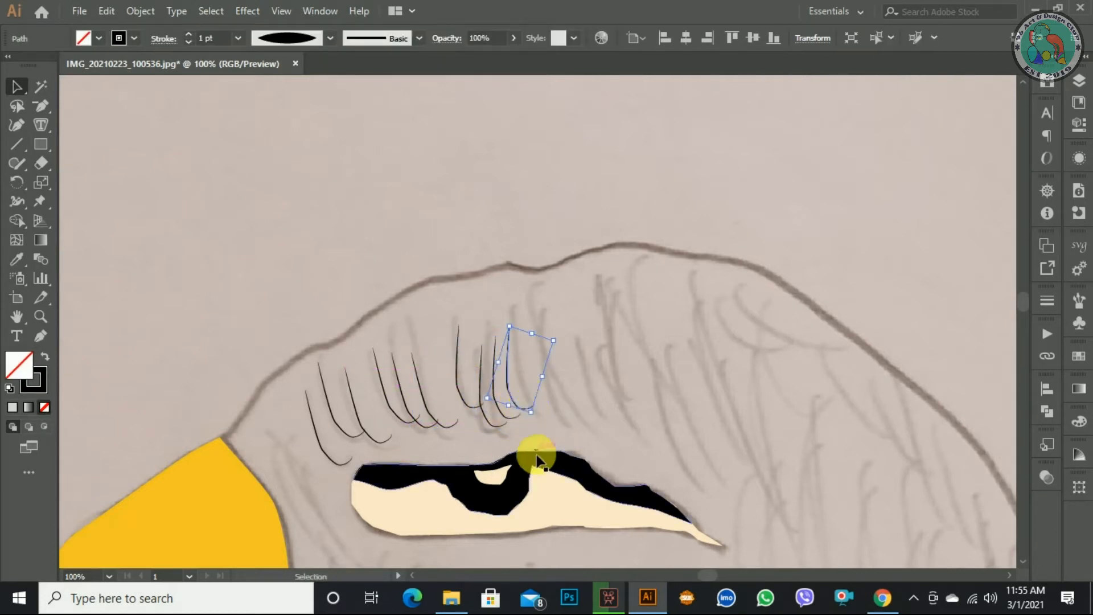
pyautogui.scroll(1, 484, 458)
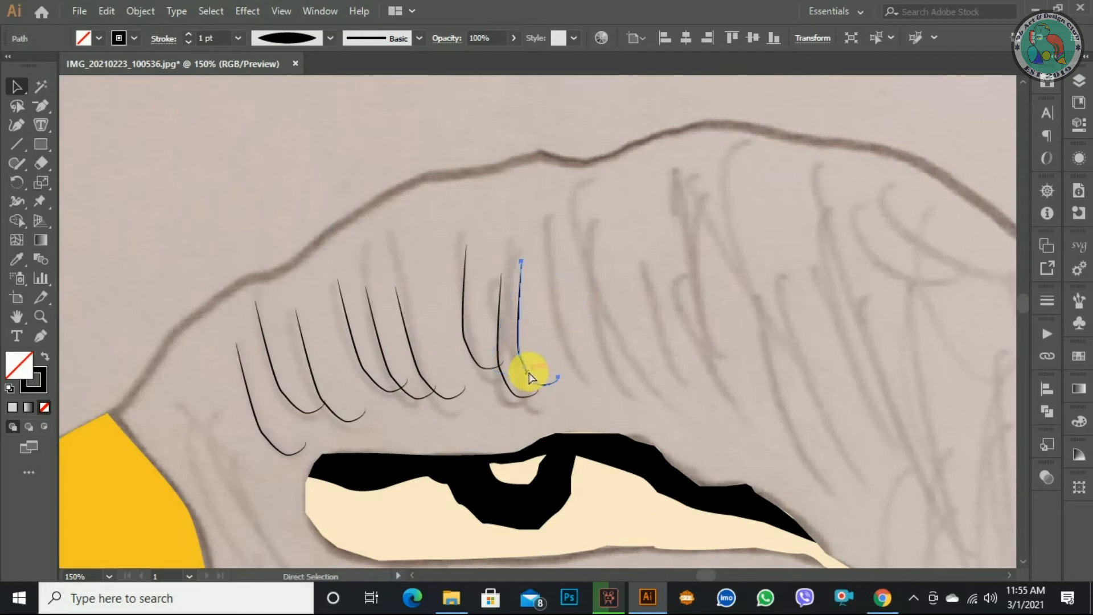
pyautogui.moveTo(532, 376); pyautogui.dragTo(568, 358)
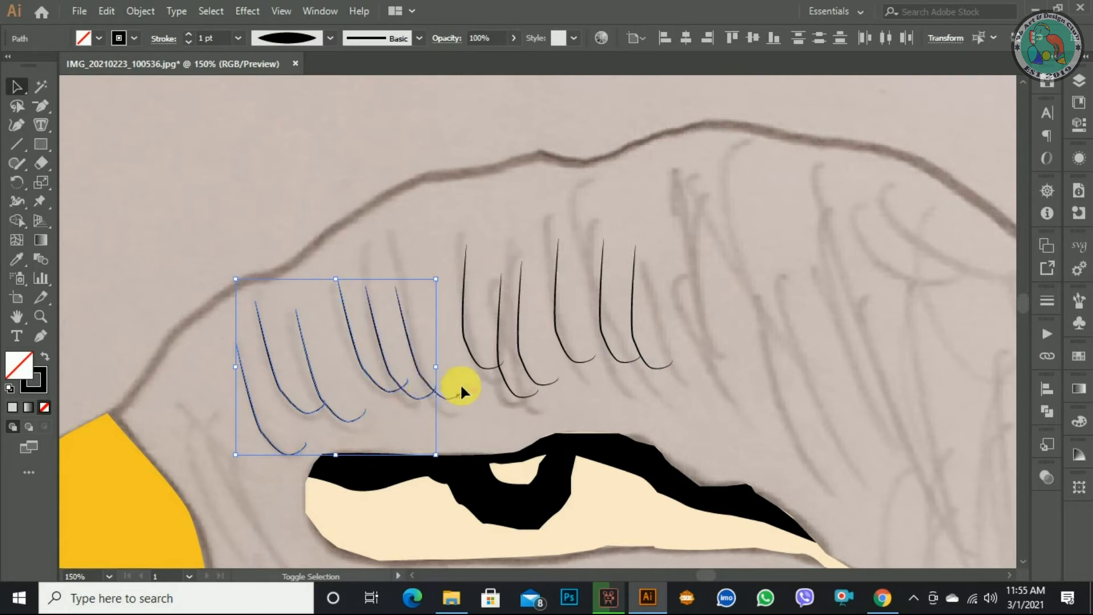
# - Select the row of feather lines above the eye and duplicate it as a group towards the back of the head
pyautogui.keyDown('shift'); pyautogui.click(480, 360); pyautogui.keyUp('shift')
pyautogui.keyDown('shift'); pyautogui.click(515, 392); pyautogui.keyUp('shift')
pyautogui.keyDown('shift'); pyautogui.click(546, 381); pyautogui.keyUp('shift')
pyautogui.keyDown('shift'); pyautogui.click(585, 361); pyautogui.keyUp('shift')
pyautogui.keyDown('shift'); pyautogui.click(617, 360); pyautogui.keyUp('shift')
pyautogui.keyDown('shift'); pyautogui.click(636, 348); pyautogui.keyUp('shift')
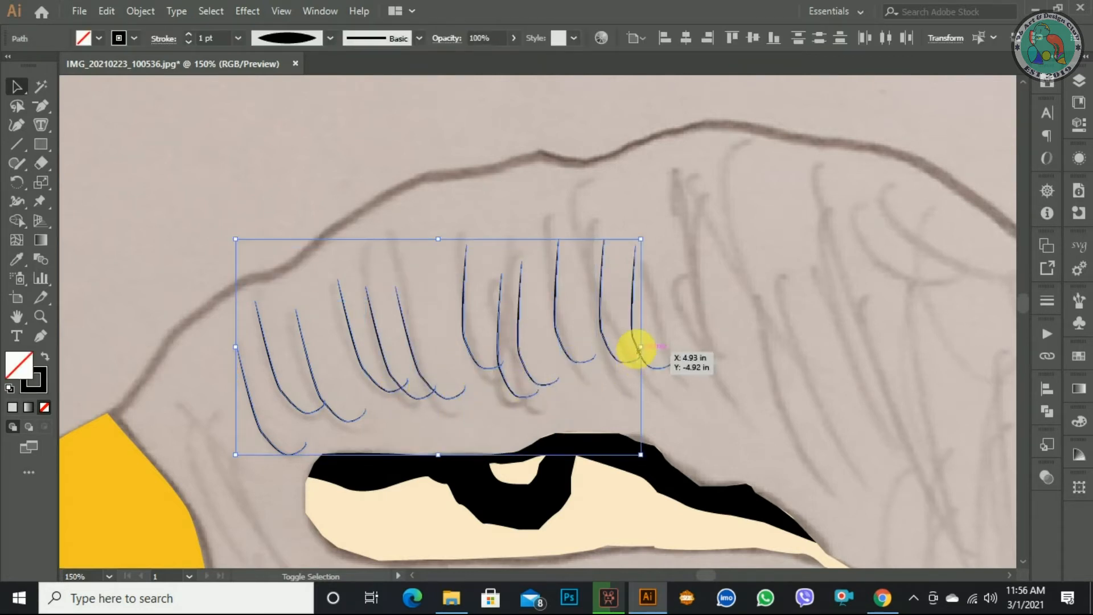
pyautogui.moveTo(632, 330); pyautogui.dragTo(1016, 292)
pyautogui.hotkey('ctrl', 'z')
pyautogui.click(888, 598)
pyautogui.click(647, 597)
pyautogui.click(1008, 574)
pyautogui.click(1008, 573)
pyautogui.moveTo(789, 416); pyautogui.dragTo(745, 477)
# - Nudge the duplicated group of feather lines into place behind the original row, over the sketched strokes at the rear of the crown
pyautogui.press('Right')
pyautogui.press('Right')
pyautogui.press('Right')
pyautogui.press('Right')
pyautogui.press('Right')
pyautogui.press('Right')
pyautogui.press('Right')
pyautogui.press('Right')
pyautogui.press('Right')
pyautogui.press('Right')
pyautogui.press('Right')
pyautogui.press('Right')
pyautogui.press('Right')
pyautogui.press('Right')
pyautogui.press('Right')
pyautogui.press('Down')
pyautogui.press('Down')
pyautogui.press('Down')
pyautogui.press('Down')
pyautogui.press('Down')
pyautogui.press('Down')
pyautogui.press('Down')
pyautogui.press('Down')
pyautogui.press('Down')
pyautogui.press('Down')
pyautogui.press('Down')
pyautogui.press('Down')
pyautogui.press('Down')
pyautogui.press('Down')
pyautogui.press('Down')
pyautogui.press('Down')
pyautogui.press('Down')
pyautogui.press('Down')
pyautogui.press('Down')
pyautogui.press('Down')
pyautogui.press('Right')
pyautogui.press('Right')
pyautogui.press('Right')
pyautogui.press('Right')
pyautogui.press('Right')
pyautogui.press('Right')
pyautogui.press('Right')
pyautogui.press('Right')
pyautogui.press('Right')
pyautogui.press('Right')
pyautogui.press('Right')
pyautogui.press('Right')
pyautogui.press('Right')
pyautogui.press('Right')
pyautogui.press('Right')
pyautogui.press('Right')
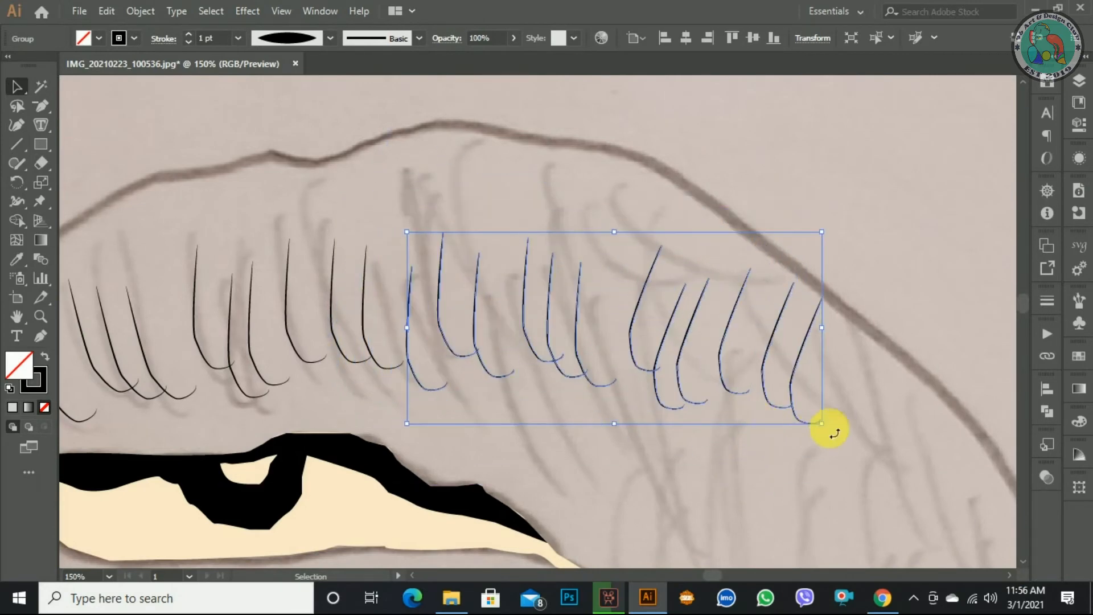
# - Tilt and enlarge the duplicated feather group so it follows the downward slope of the back of the head
pyautogui.moveTo(829, 427); pyautogui.dragTo(814, 455)
pyautogui.click(829, 456)
pyautogui.click(732, 385)
pyautogui.moveTo(614, 464); pyautogui.dragTo(610, 497)
pyautogui.moveTo(824, 338); pyautogui.dragTo(861, 361)
pyautogui.moveTo(610, 500); pyautogui.dragTo(636, 531)
pyautogui.moveTo(634, 213); pyautogui.dragTo(633, 196)
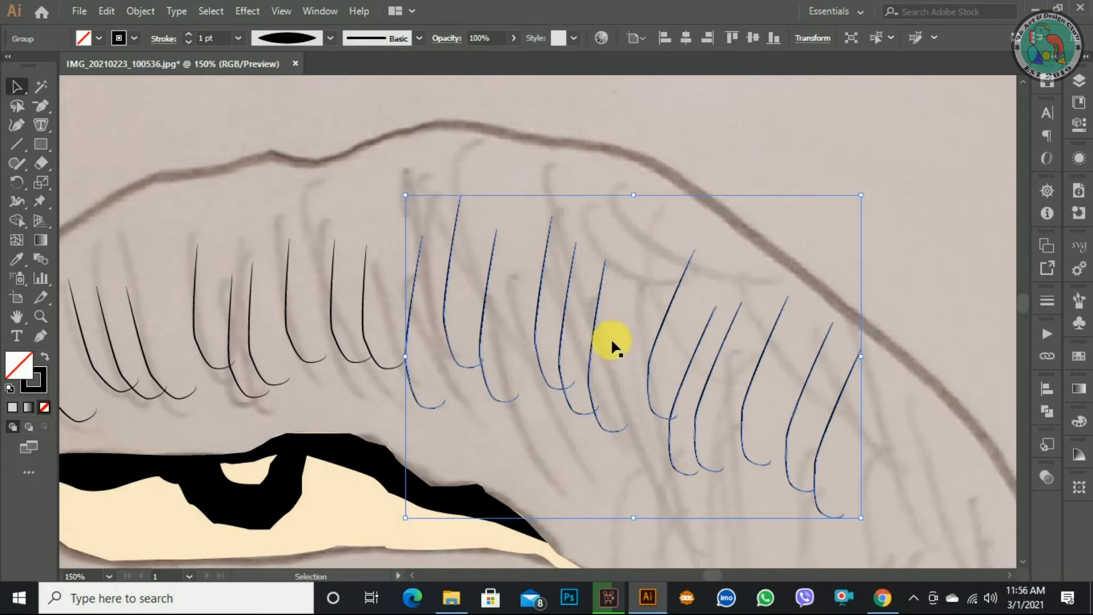
# - Copy a single feather line twice to the upper rear of the crown, rotating the copies to match the sketched strokes
pyautogui.rightClick(362, 320)
pyautogui.click(407, 448)
pyautogui.click(362, 317)
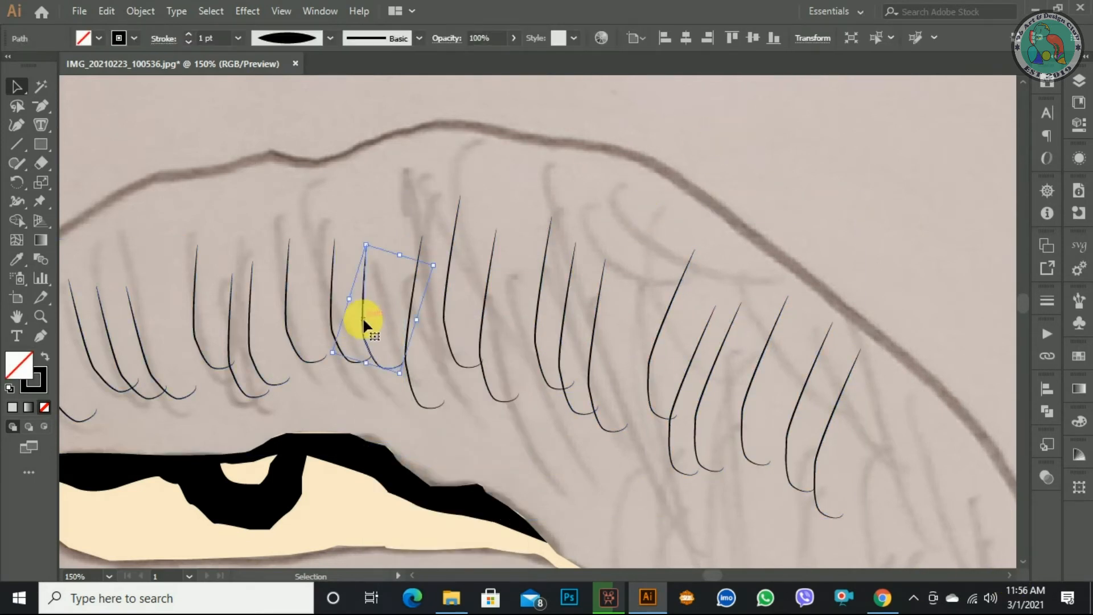
pyautogui.hotkey('ctrl', 'z')
pyautogui.moveTo(367, 341); pyautogui.dragTo(653, 246)
pyautogui.moveTo(695, 283)
pyautogui.mouseDown()
pyautogui.moveTo(762, 241)
pyautogui.moveTo(766, 261)
pyautogui.moveTo(703, 291)
pyautogui.mouseUp()
pyautogui.moveTo(657, 259); pyautogui.dragTo(571, 227)
pyautogui.moveTo(686, 242); pyautogui.dragTo(683, 277)
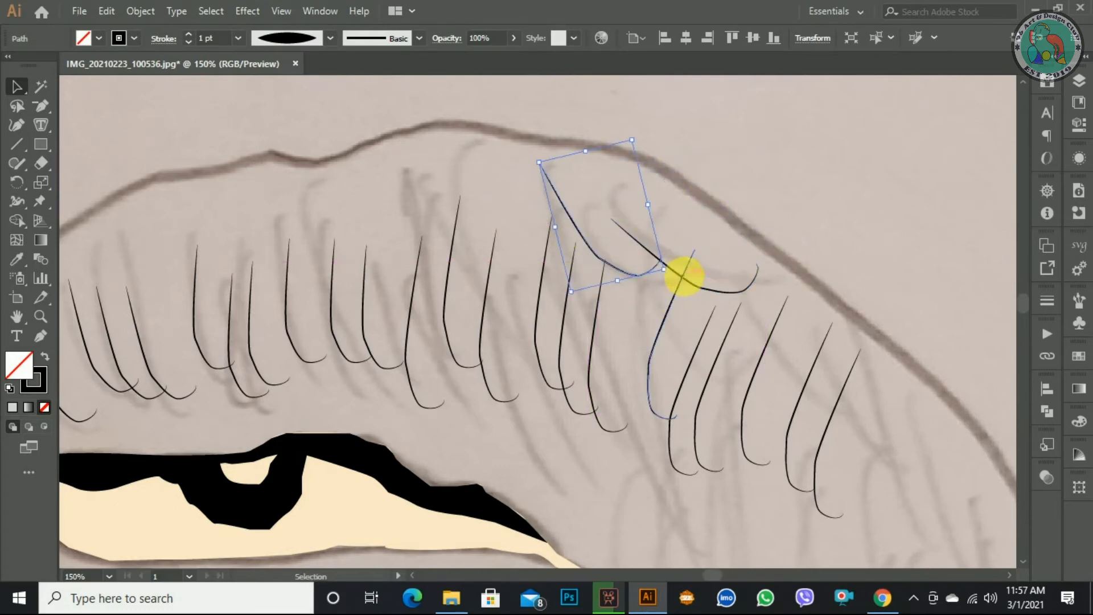
# - Open the layer list and toggle the hidden grey head path's visibility to check the feather lines against it
pyautogui.hotkey('ctrl', '-')
pyautogui.hotkey('ctrl', '-')
pyautogui.hotkey('ctrl', '-')
pyautogui.click(1077, 80)
pyautogui.moveTo(1051, 245); pyautogui.dragTo(1052, 273)
pyautogui.click(886, 475)
pyautogui.click(884, 475)
pyautogui.click(882, 474)
pyautogui.click(882, 475)
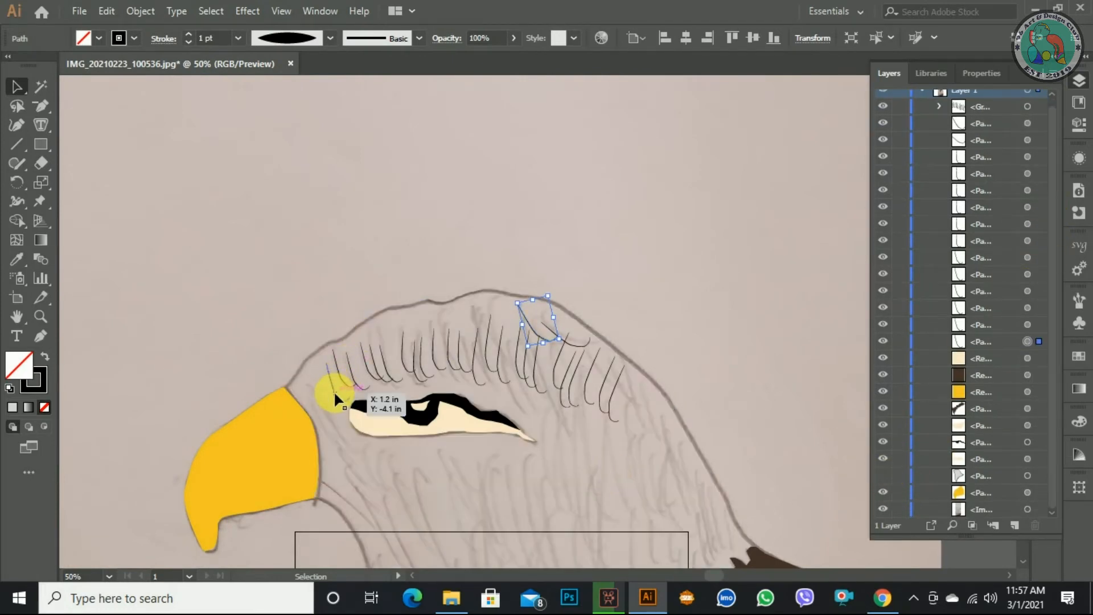
# - Select all the feather line paths and the feather group in the layer list and group them together
pyautogui.click(1039, 307)
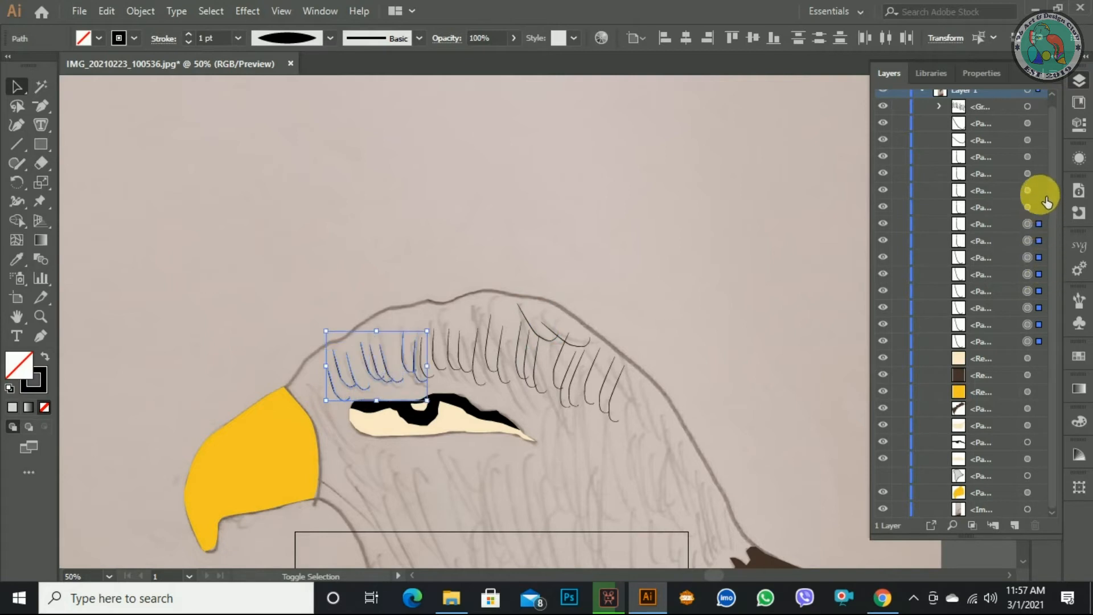
pyautogui.moveTo(1045, 215); pyautogui.dragTo(1044, 164)
pyautogui.hotkey('ctrl', 'g')
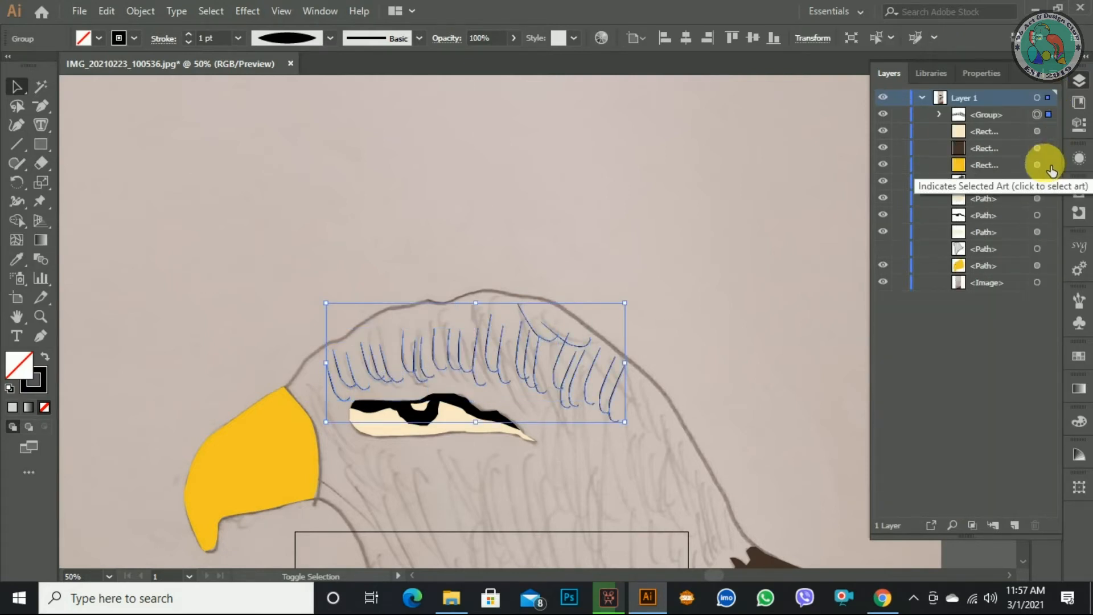
# - Duplicate the whole feather group below the eye and nudge the copy over the sketched cheek strokes
pyautogui.moveTo(613, 405); pyautogui.dragTo(652, 519)
pyautogui.hotkey('ctrl', '+')
pyautogui.hotkey('shift', 'Up')
pyautogui.hotkey('shift', 'Up')
pyautogui.hotkey('shift', 'Up')
pyautogui.hotkey('shift', 'Up')
pyautogui.hotkey('shift', 'Up')
pyautogui.hotkey('shift', 'Up')
pyautogui.hotkey('shift', 'Up')
pyautogui.hotkey('shift', 'Up')
pyautogui.hotkey('shift', 'Up')
pyautogui.hotkey('shift', 'Up')
pyautogui.hotkey('shift', 'Up')
pyautogui.hotkey('shift', 'Up')
pyautogui.hotkey('shift', 'Up')
pyautogui.hotkey('shift', 'Right')
pyautogui.hotkey('shift', 'Right')
pyautogui.hotkey('shift', 'Right')
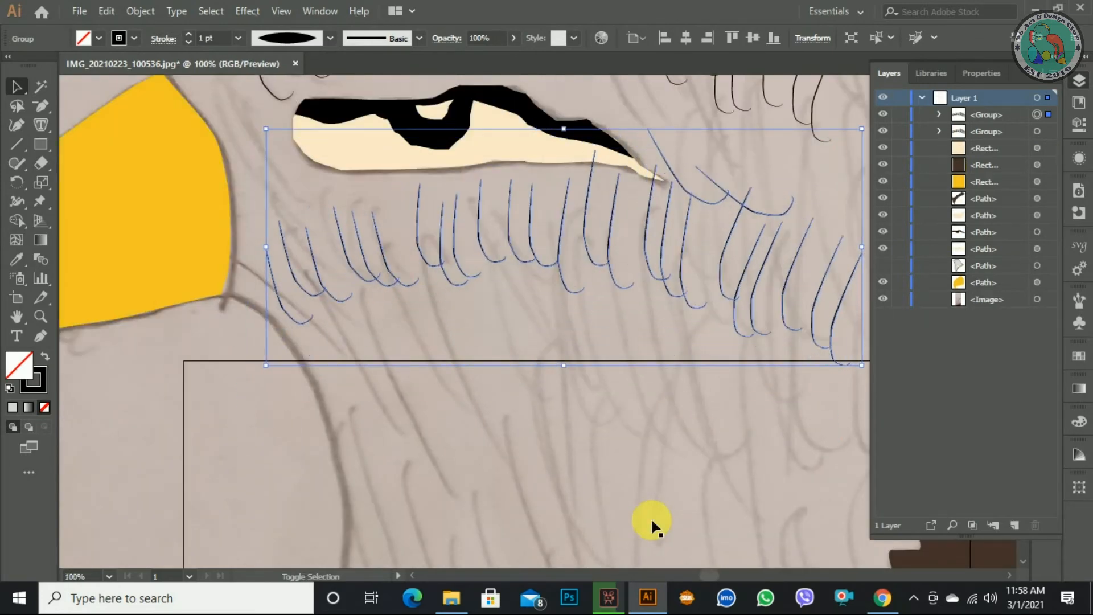
pyautogui.hotkey('shift', 'Right')
pyautogui.hotkey('shift', 'Right')
pyautogui.hotkey('shift', 'Right')
# - Stretch the feather group below the eye wider and taller, and shift it to span the cheek
pyautogui.click(1009, 575)
pyautogui.moveTo(832, 247); pyautogui.dragTo(927, 246)
pyautogui.moveTo(582, 365); pyautogui.dragTo(582, 390)
pyautogui.moveTo(583, 413); pyautogui.dragTo(582, 428)
pyautogui.hotkey('ctrl', 'z')
pyautogui.click(631, 262)
pyautogui.hotkey('shift', 'Down')
pyautogui.hotkey('shift', 'Down')
pyautogui.hotkey('shift', 'Down')
pyautogui.hotkey('shift', 'Right')
pyautogui.hotkey('shift', 'Right')
pyautogui.hotkey('shift', 'Right')
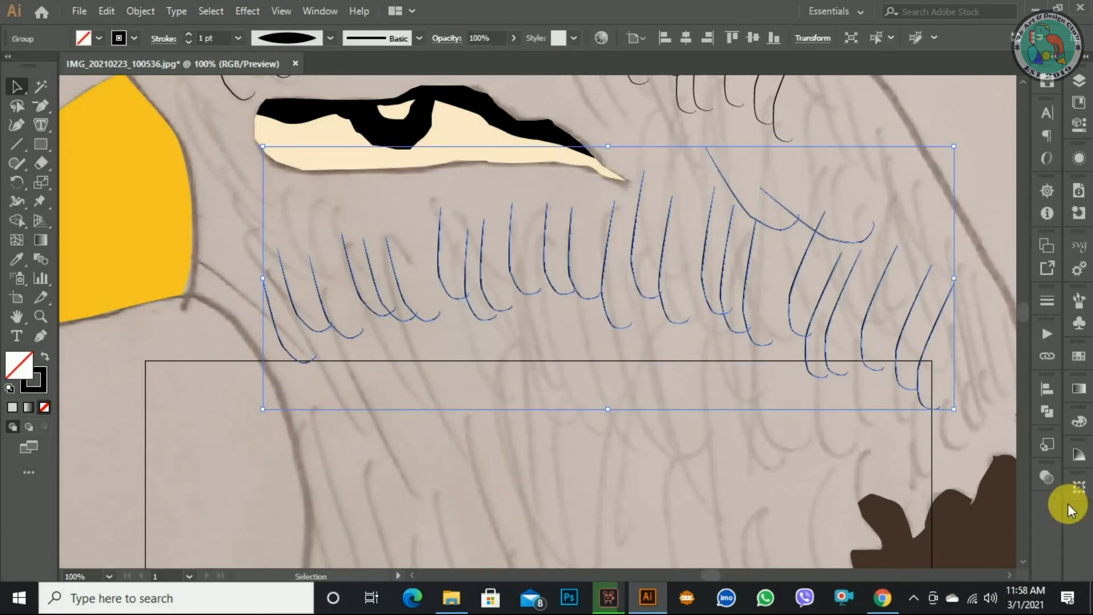
# - Duplicate the cheek feather group further down onto the neck and nudge the copy inside the throat outline
pyautogui.click(1023, 562)
pyautogui.click(1024, 562)
pyautogui.moveTo(660, 160); pyautogui.dragTo(685, 385)
pyautogui.click(615, 381)
pyautogui.click(628, 383)
pyautogui.hotkey('shift', 'Up')
pyautogui.hotkey('shift', 'Up')
pyautogui.hotkey('shift', 'Up')
pyautogui.hotkey('shift', 'Up')
pyautogui.hotkey('shift', 'Up')
pyautogui.hotkey('shift', 'Right')
pyautogui.hotkey('shift', 'Right')
pyautogui.hotkey('shift', 'Right')
pyautogui.hotkey('shift', 'Right')
pyautogui.hotkey('shift', 'Right')
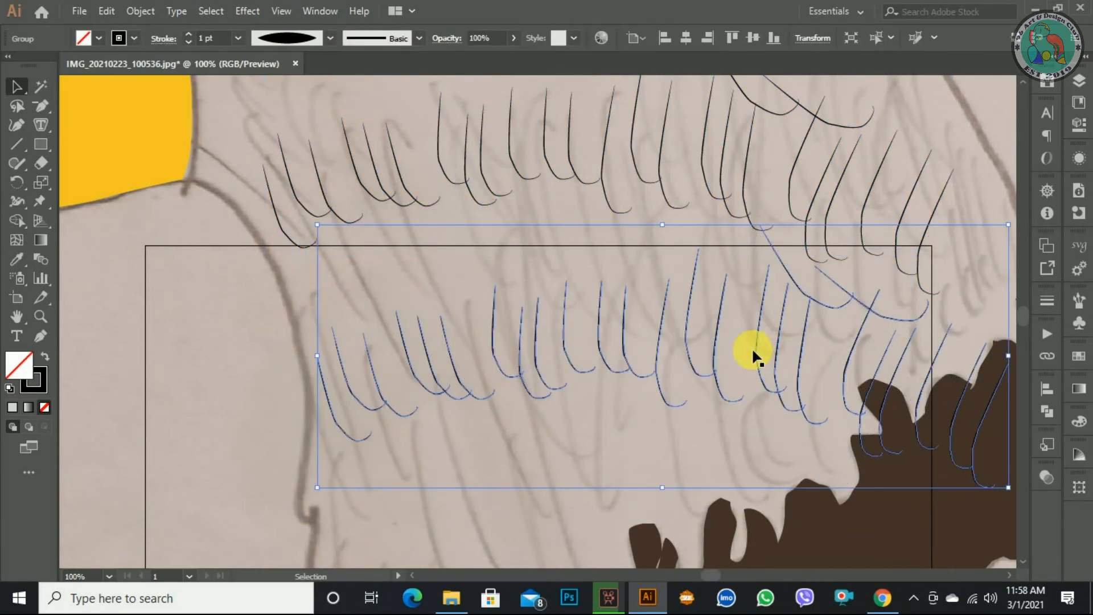
# - Isolate the lowest feather row and delete its nested group of lines reaching over the dark brown neck feathers
pyautogui.click(793, 283)
pyautogui.doubleClick(858, 344)
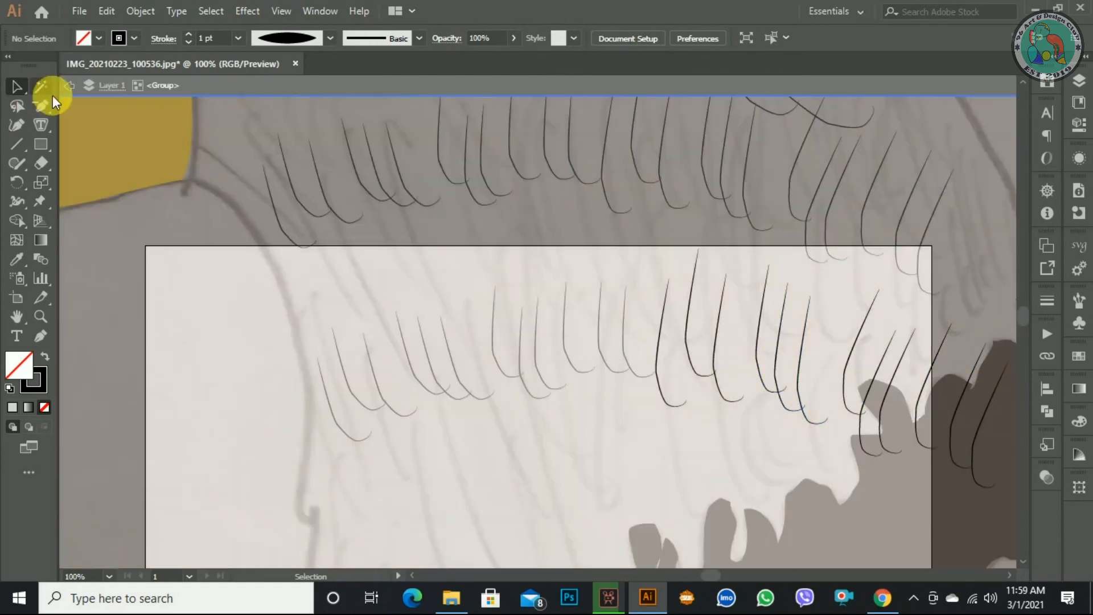
pyautogui.click(69, 86)
pyautogui.click(757, 362)
pyautogui.press('Delete')
# - Select the remaining feather lines from the middle to the front of the lowest row and group them
pyautogui.click(625, 349)
pyautogui.keyDown('shift'); pyautogui.click(599, 337); pyautogui.keyUp('shift')
pyautogui.keyDown('shift'); pyautogui.click(564, 350); pyautogui.keyUp('shift')
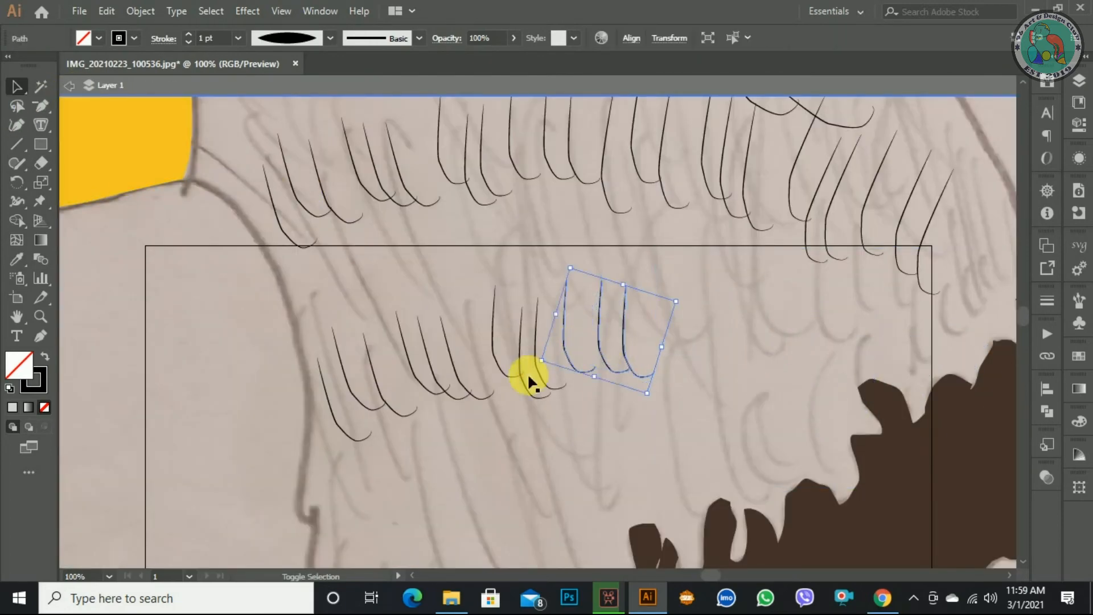
pyautogui.keyDown('shift'); pyautogui.click(494, 351); pyautogui.keyUp('shift')
pyautogui.keyDown('shift'); pyautogui.click(454, 367); pyautogui.keyUp('shift')
pyautogui.keyDown('shift'); pyautogui.click(431, 369); pyautogui.keyUp('shift')
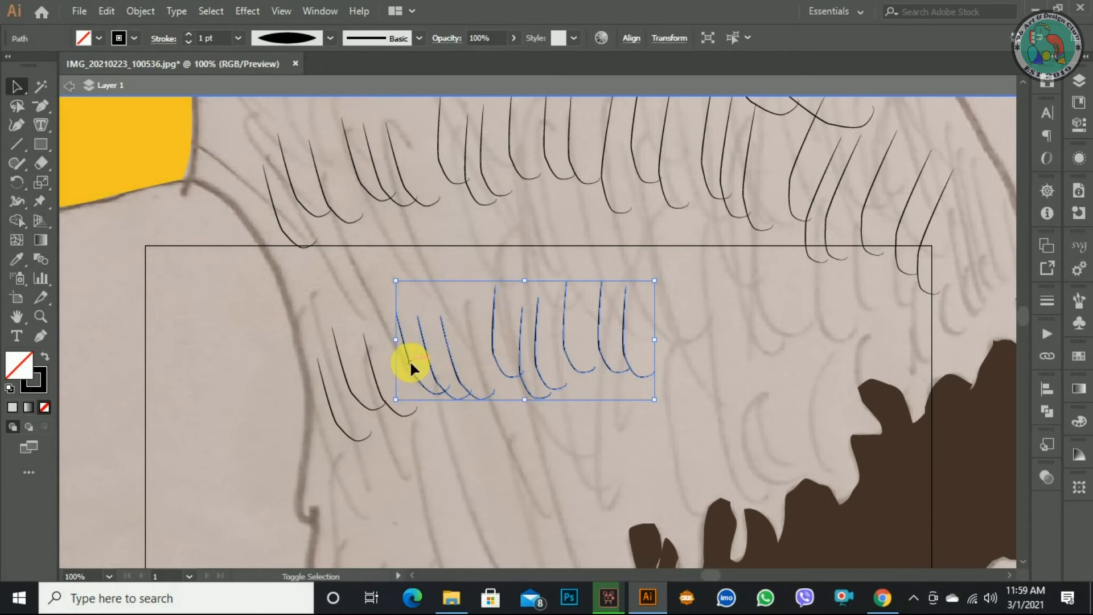
pyautogui.keyDown('shift'); pyautogui.click(354, 391); pyautogui.keyUp('shift')
pyautogui.keyDown('shift'); pyautogui.click(338, 431); pyautogui.keyUp('shift')
pyautogui.hotkey('ctrl', 'g')
# - Duplicate the feather group toward the back of the neck and tilt the copy to continue the row
pyautogui.moveTo(624, 351); pyautogui.dragTo(979, 315)
pyautogui.click(1010, 575)
pyautogui.moveTo(844, 419); pyautogui.dragTo(803, 460)
pyautogui.hotkey('ctrl', 'z')
pyautogui.click(679, 309)
pyautogui.moveTo(840, 404); pyautogui.dragTo(821, 443)
pyautogui.hotkey('ctrl', 'z')
# - Ungroup the copied feathers and shift two neighbouring lines just above the dark brown neck edge
pyautogui.rightClick(723, 354)
pyautogui.click(791, 211)
pyautogui.click(786, 332)
pyautogui.click(699, 385)
pyautogui.keyDown('shift'); pyautogui.click(683, 388); pyautogui.keyUp('shift')
pyautogui.moveTo(699, 401); pyautogui.dragTo(707, 383)
pyautogui.hotkey('ctrl', '-')
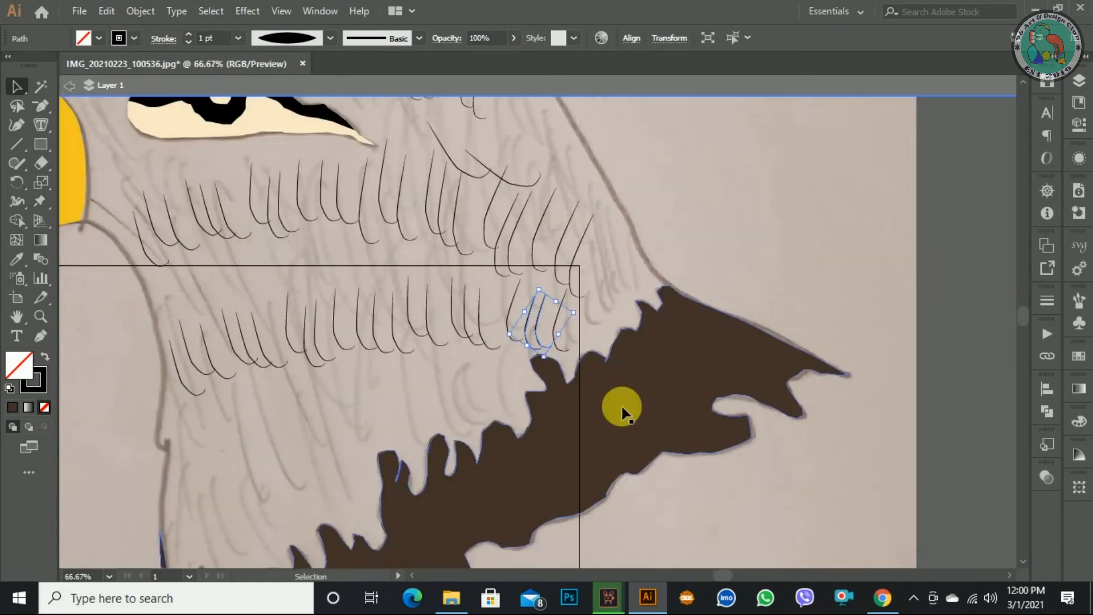
# - Group the two shifted lines and duplicate the front feather group downward to start a second neck row
pyautogui.hotkey('ctrl', 'g')
pyautogui.moveTo(342, 340); pyautogui.dragTo(390, 549)
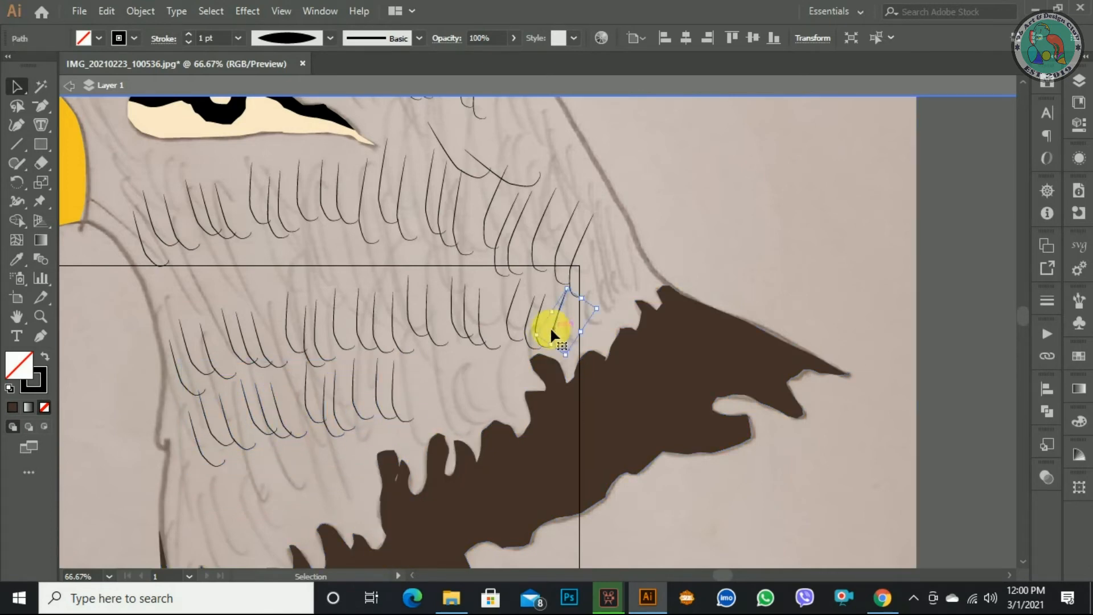
pyautogui.hotkey('ctrl', '=')
pyautogui.hotkey('ctrl', '=')
pyautogui.hotkey('ctrl', '=')
pyautogui.keyDown('shift'); pyautogui.click(421, 267); pyautogui.keyUp('shift')
pyautogui.keyDown('shift'); pyautogui.click(317, 310); pyautogui.keyUp('shift')
pyautogui.keyDown('shift'); pyautogui.click(276, 336); pyautogui.keyUp('shift')
pyautogui.keyDown('shift'); pyautogui.click(238, 341); pyautogui.keyUp('shift')
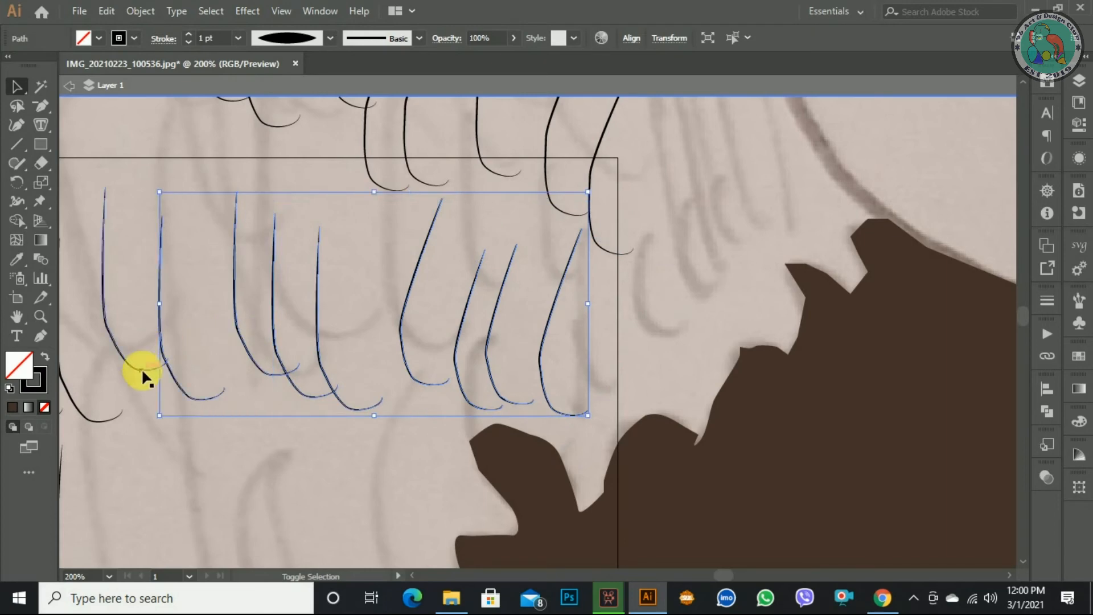
pyautogui.click(412, 575)
pyautogui.doubleClick(307, 360)
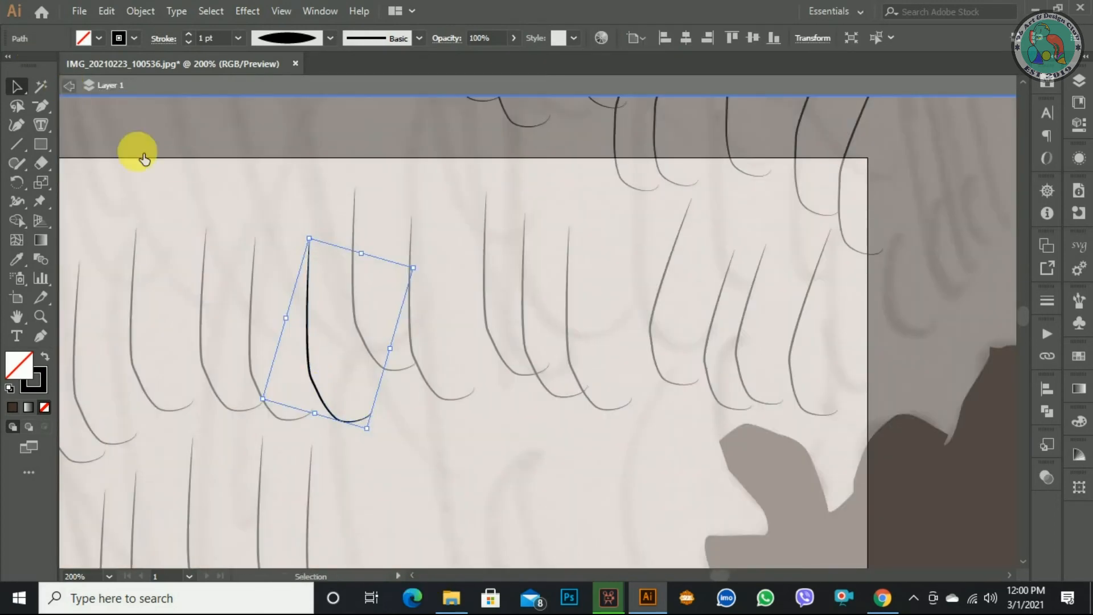
pyautogui.click(77, 96)
# - Select six feather lines in the middle of the upper neck row and duplicate them onto the row below
pyautogui.click(306, 347)
pyautogui.keyDown('shift'); pyautogui.click(408, 322); pyautogui.keyUp('shift')
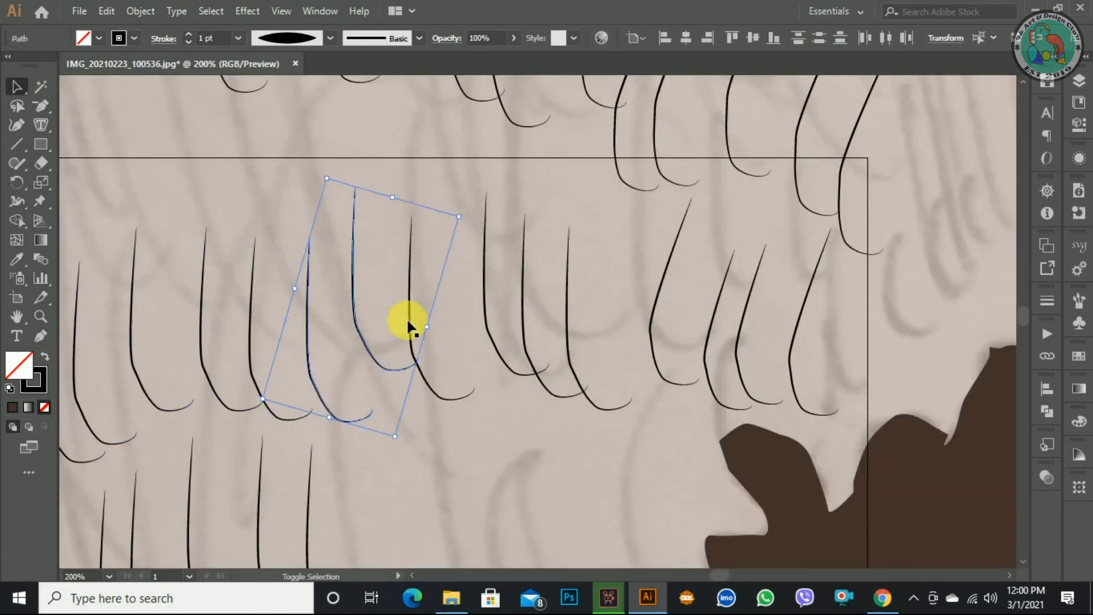
pyautogui.keyDown('shift'); pyautogui.click(562, 323); pyautogui.keyUp('shift')
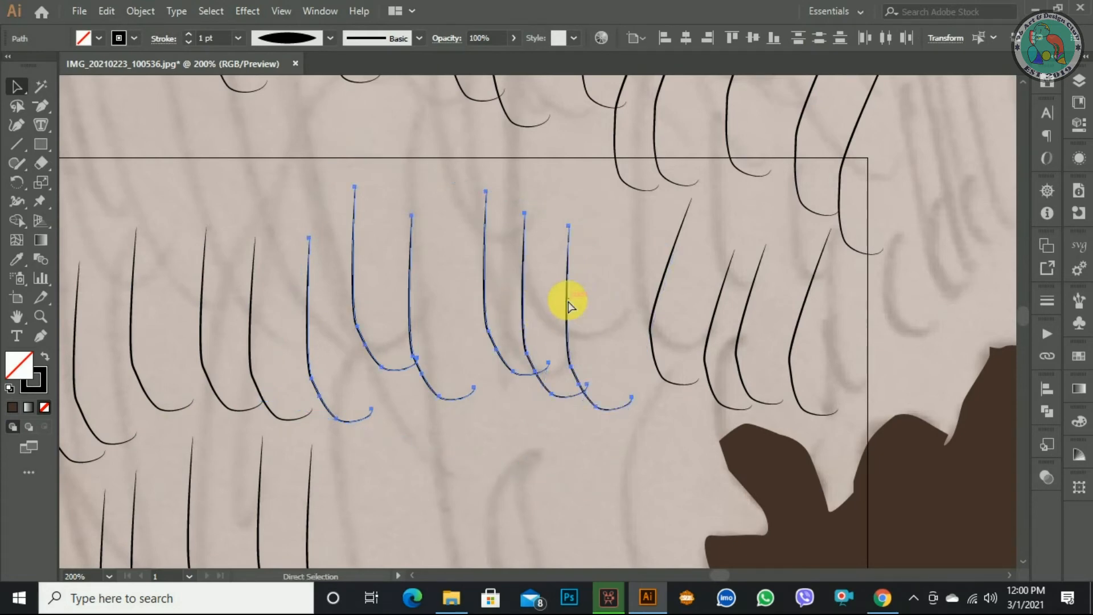
pyautogui.hotkey('ctrl', '-')
pyautogui.hotkey('ctrl', '-')
pyautogui.press('v')
pyautogui.moveTo(528, 349); pyautogui.dragTo(552, 430)
# - Adjust the angle of the six copied feather lines and nudge them right to extend the second neck row
pyautogui.moveTo(614, 517); pyautogui.dragTo(659, 493)
pyautogui.hotkey('ctrl', 'z')
pyautogui.press('Right')
pyautogui.press('Right')
pyautogui.press('Right')
pyautogui.press('Right')
pyautogui.press('Right')
pyautogui.press('Right')
pyautogui.press('Right')
pyautogui.press('Right')
pyautogui.press('Right')
pyautogui.press('Right')
pyautogui.press('Right')
pyautogui.press('Right')
pyautogui.press('Right')
pyautogui.press('Right')
pyautogui.press('Right')
pyautogui.press('Right')
pyautogui.press('Right')
pyautogui.press('Right')
pyautogui.press('Right')
pyautogui.press('Right')
# - Duplicate the six-line feather group down into the third neck row and nudge it into place beside the brown feather edge
pyautogui.click(1024, 560)
pyautogui.moveTo(540, 257); pyautogui.dragTo(405, 368)
pyautogui.hotkey('ctrl', 'z')
pyautogui.hotkey('ctrl', 'z')
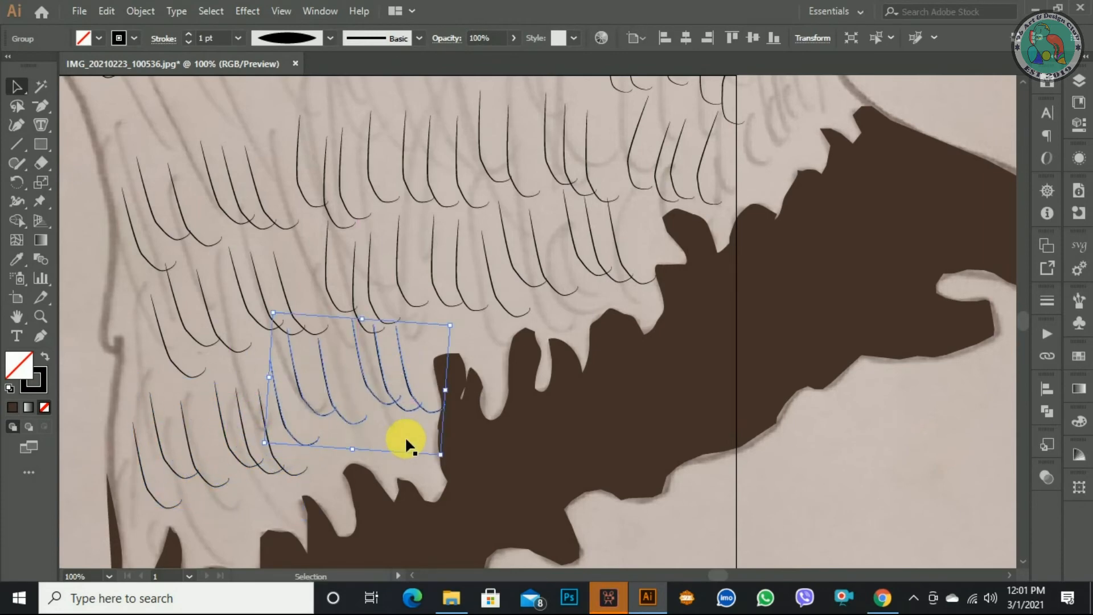
pyautogui.press('Down')
pyautogui.press('Down')
pyautogui.press('Down')
pyautogui.press('Down')
pyautogui.press('Down')
pyautogui.press('Down')
pyautogui.press('Down')
pyautogui.press('Down')
pyautogui.press('Down')
pyautogui.press('Down')
pyautogui.press('Down')
pyautogui.press('Down')
pyautogui.press('Down')
pyautogui.press('Down')
pyautogui.press('Down')
pyautogui.press('Down')
pyautogui.press('Down')
pyautogui.press('Down')
pyautogui.press('Down')
pyautogui.press('Down')
pyautogui.press('Right')
pyautogui.press('Right')
pyautogui.press('Right')
pyautogui.press('Right')
pyautogui.press('Right')
pyautogui.press('Right')
pyautogui.press('Right')
pyautogui.press('Right')
pyautogui.press('Right')
pyautogui.press('Right')
pyautogui.press('Right')
pyautogui.press('Right')
pyautogui.press('Right')
pyautogui.press('Right')
pyautogui.press('Right')
pyautogui.press('Right')
pyautogui.press('Right')
pyautogui.press('Right')
pyautogui.press('Right')
pyautogui.press('Right')
pyautogui.press('Up')
pyautogui.press('Up')
pyautogui.press('Up')
pyautogui.press('Up')
pyautogui.press('Up')
pyautogui.press('Up')
pyautogui.press('Up')
pyautogui.press('Up')
pyautogui.press('Up')
# - Ungroup the feather copy in the third neck row and delete its two lines nearest the brown feathers
pyautogui.rightClick(411, 408)
pyautogui.click(484, 287)
pyautogui.click(790, 518)
pyautogui.click(427, 393)
pyautogui.press('Delete')
pyautogui.click(411, 415)
pyautogui.press('Delete')
pyautogui.hotkey('ctrl', '-')
pyautogui.hotkey('ctrl', '-')
pyautogui.hotkey('ctrl', '-')
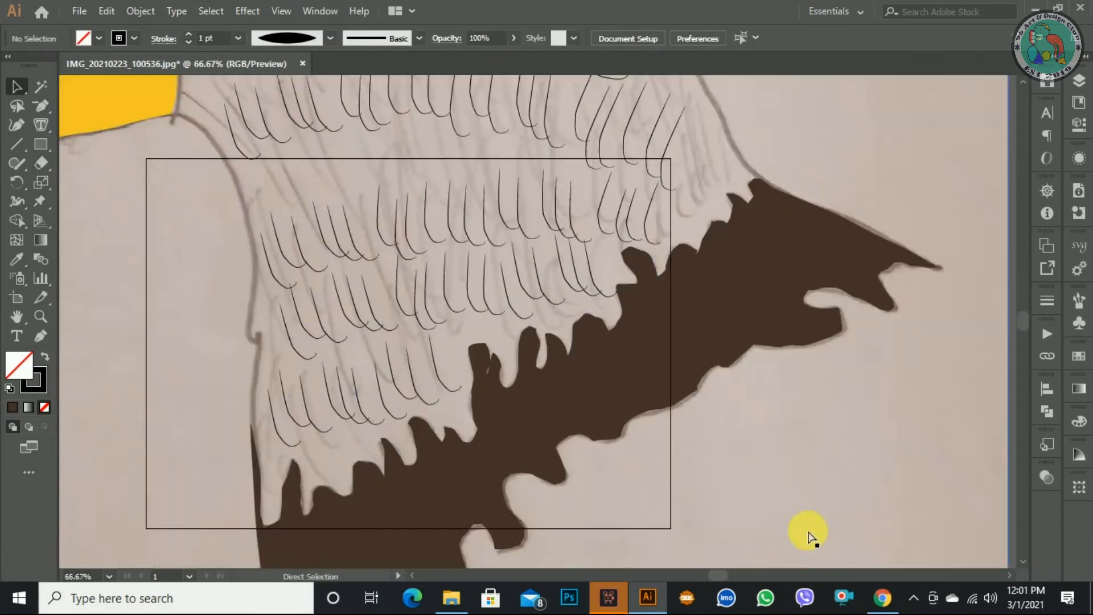
# - Select the upper neck feather row in isolation, shift it slightly upward and exit isolation
pyautogui.keyDown('shift'); pyautogui.click(514, 270); pyautogui.keyUp('shift')
pyautogui.doubleClick(519, 272)
pyautogui.click(80, 88)
pyautogui.click(430, 273)
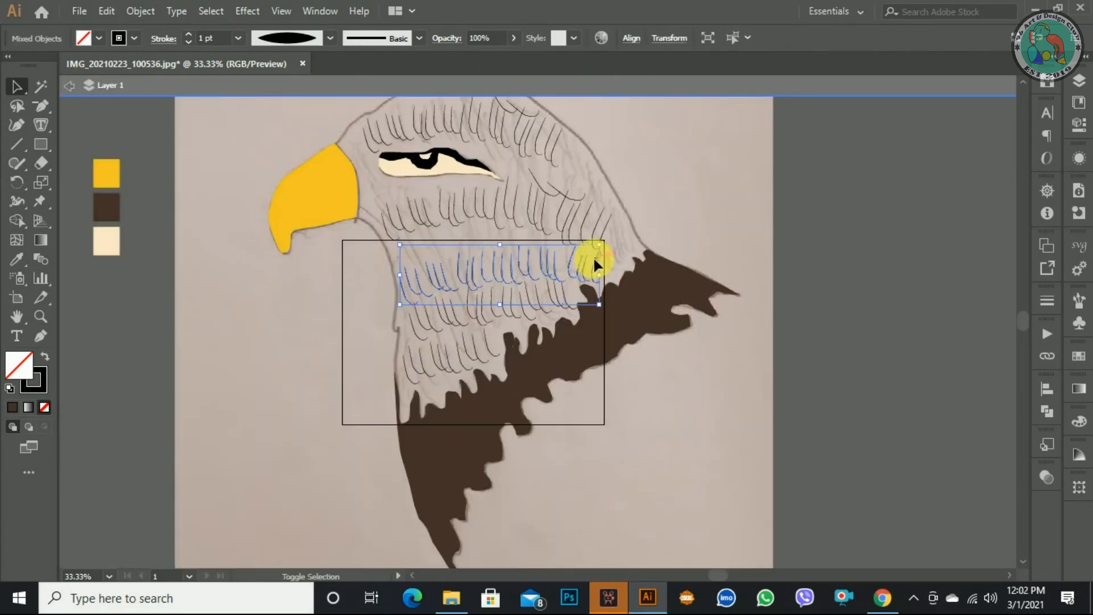
pyautogui.moveTo(595, 263); pyautogui.dragTo(501, 227)
pyautogui.doubleClick(779, 382)
# - Make the hidden light grey head shape visible behind the feather lines
pyautogui.click(1078, 81)
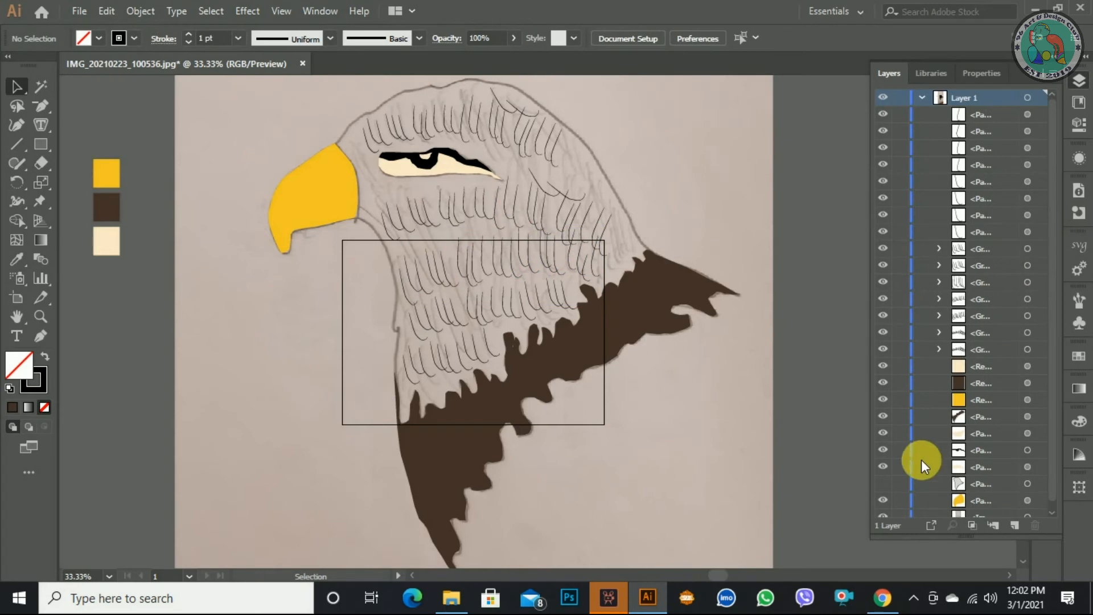
pyautogui.click(882, 482)
# - Stretch the cheek feather group toward the beak and the back of the head, make it taller, and nudge it up
pyautogui.moveTo(428, 214); pyautogui.dragTo(364, 148)
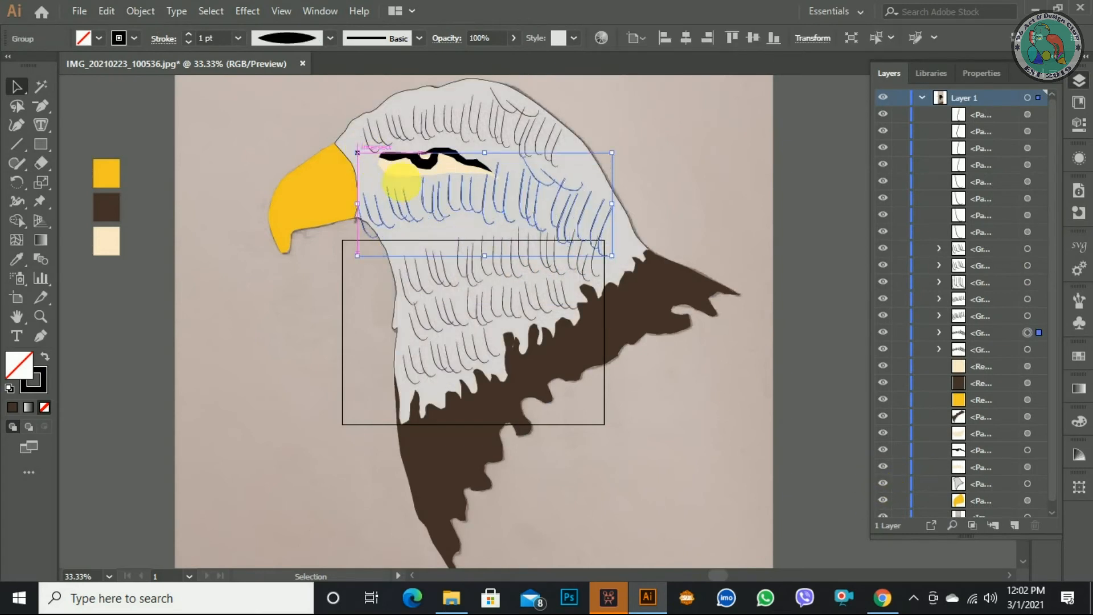
pyautogui.moveTo(492, 259); pyautogui.dragTo(506, 292)
pyautogui.moveTo(612, 218); pyautogui.dragTo(631, 223)
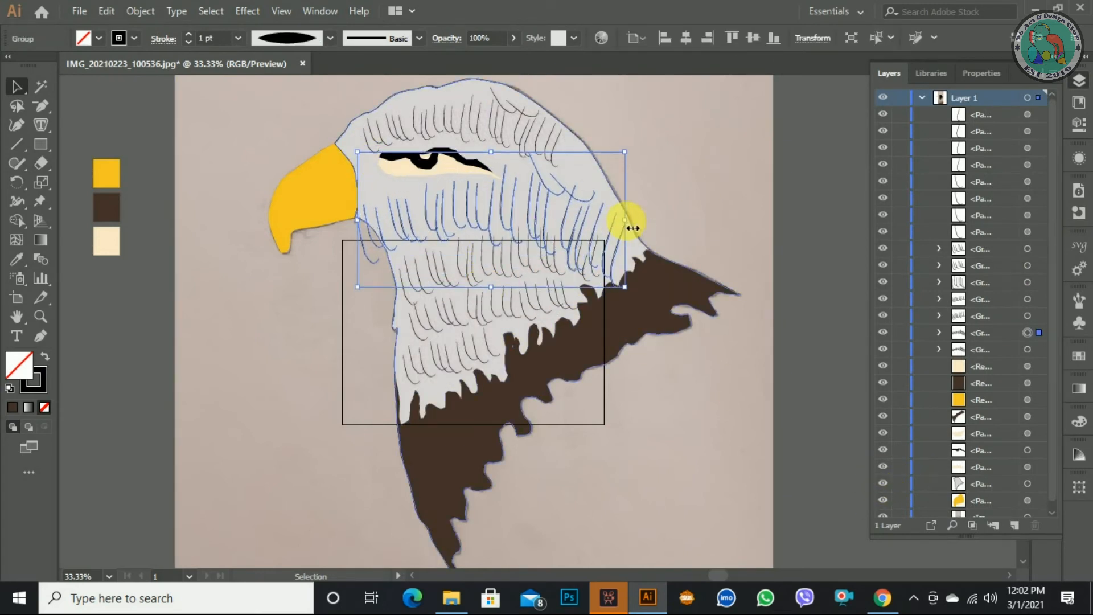
pyautogui.hotkey('shift', 'Up')
pyautogui.hotkey('shift', 'Up')
pyautogui.hotkey('shift', 'Up')
pyautogui.hotkey('shift', 'Up')
pyautogui.hotkey('shift', 'Up')
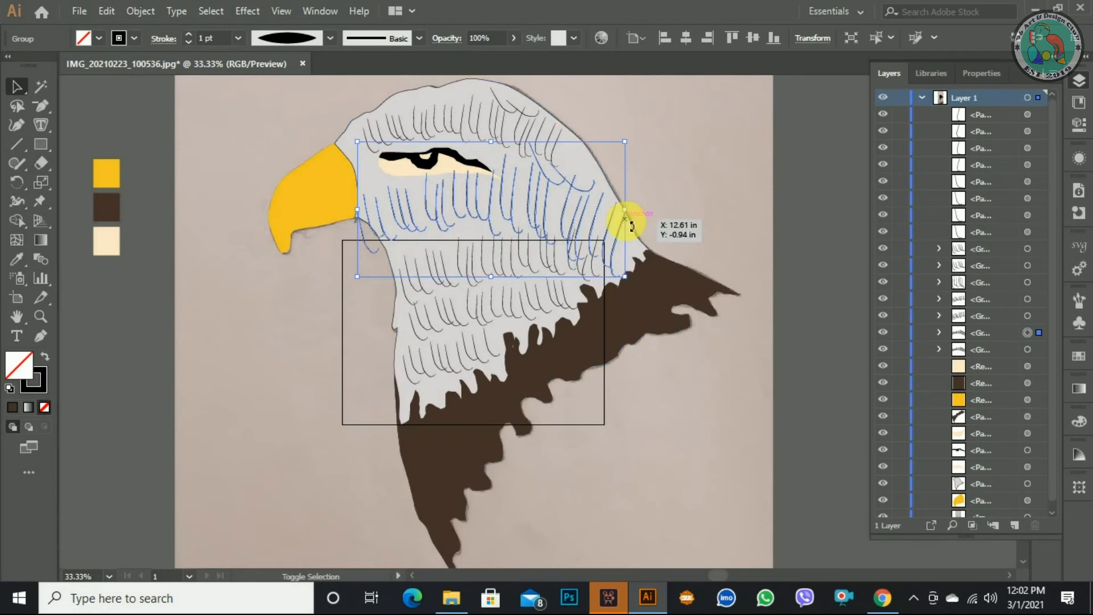
# - Resize the cheek feather group to be wider and shorter, and nudge it down below the eye
pyautogui.moveTo(625, 270); pyautogui.dragTo(653, 215)
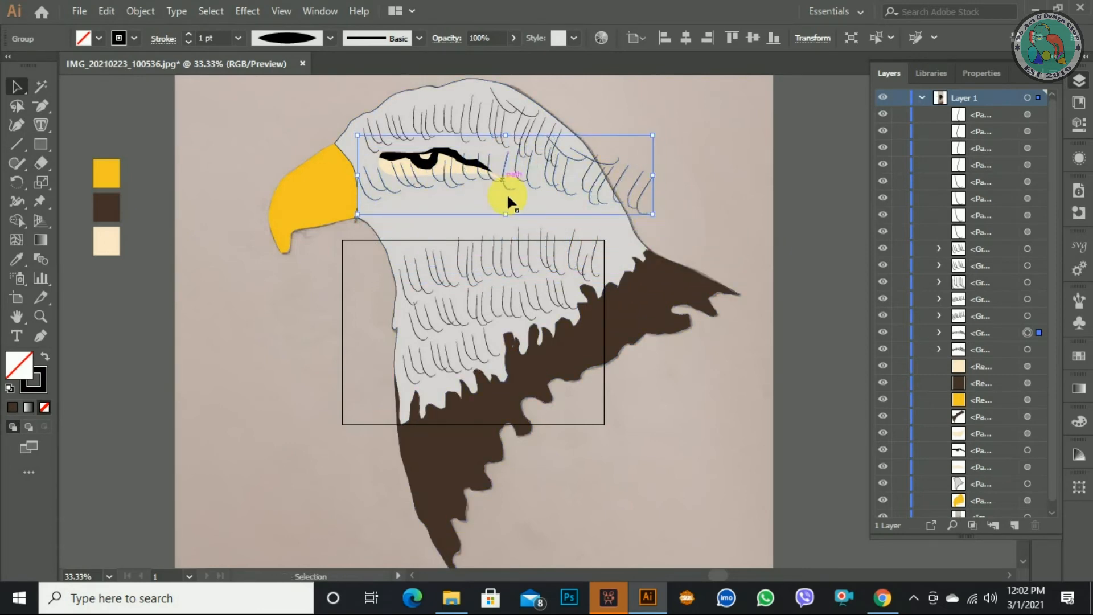
pyautogui.hotkey('shift', 'Down')
pyautogui.hotkey('shift', 'Down')
pyautogui.hotkey('shift', 'Down')
pyautogui.hotkey('shift', 'Down')
pyautogui.hotkey('shift', 'Down')
pyautogui.hotkey('shift', 'Down')
pyautogui.hotkey('shift', 'Down')
pyautogui.hotkey('shift', 'Down')
pyautogui.hotkey('shift', 'Down')
pyautogui.hotkey('shift', 'Down')
pyautogui.hotkey('shift', 'Down')
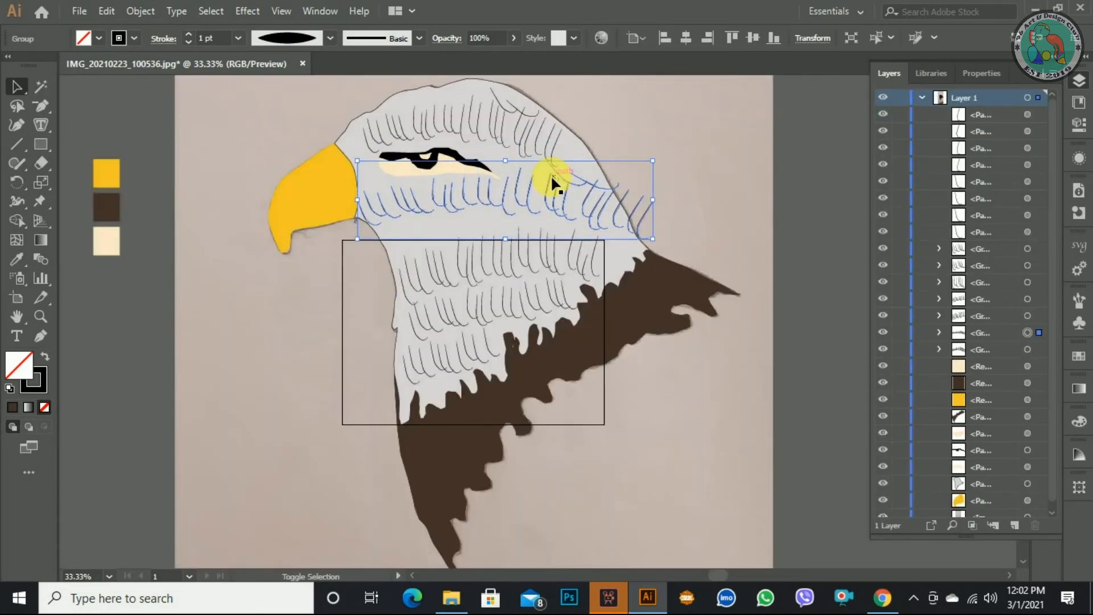
# - Stretch the cheek feather group downward to about 13.16 by 4.51 inches
pyautogui.click(17, 124)
pyautogui.moveTo(11, 91); pyautogui.dragTo(74, 88)
pyautogui.click(622, 256)
pyautogui.click(17, 86)
pyautogui.click(429, 234)
pyautogui.moveTo(505, 267); pyautogui.dragTo(506, 271)
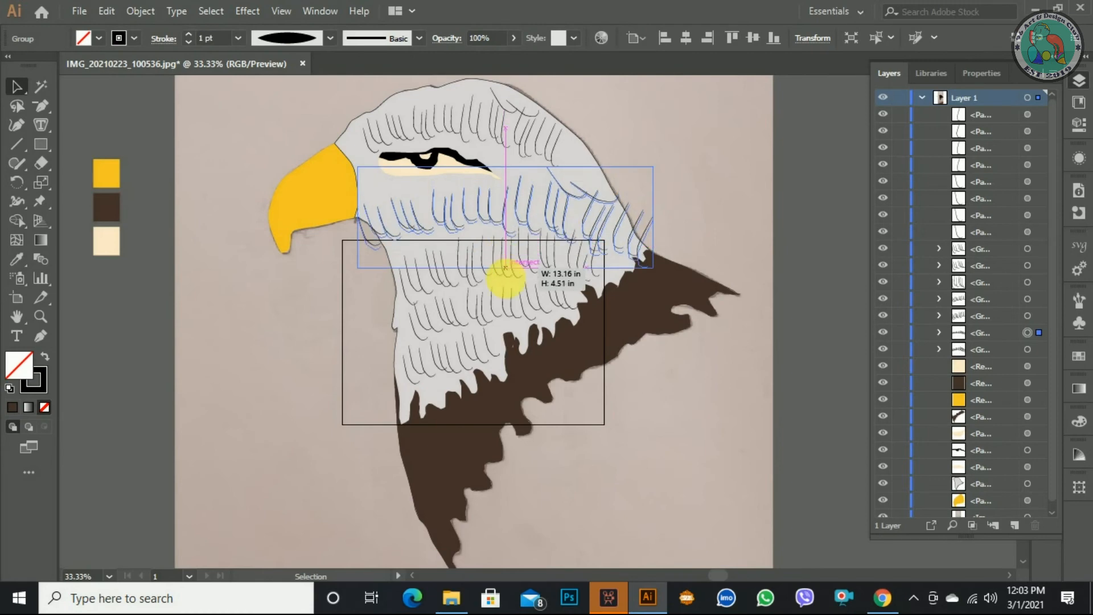
# - Scale the cheek feather group down and shift it to sit below the eye, between the beak and the back of the head
pyautogui.click(479, 216)
pyautogui.click(488, 217)
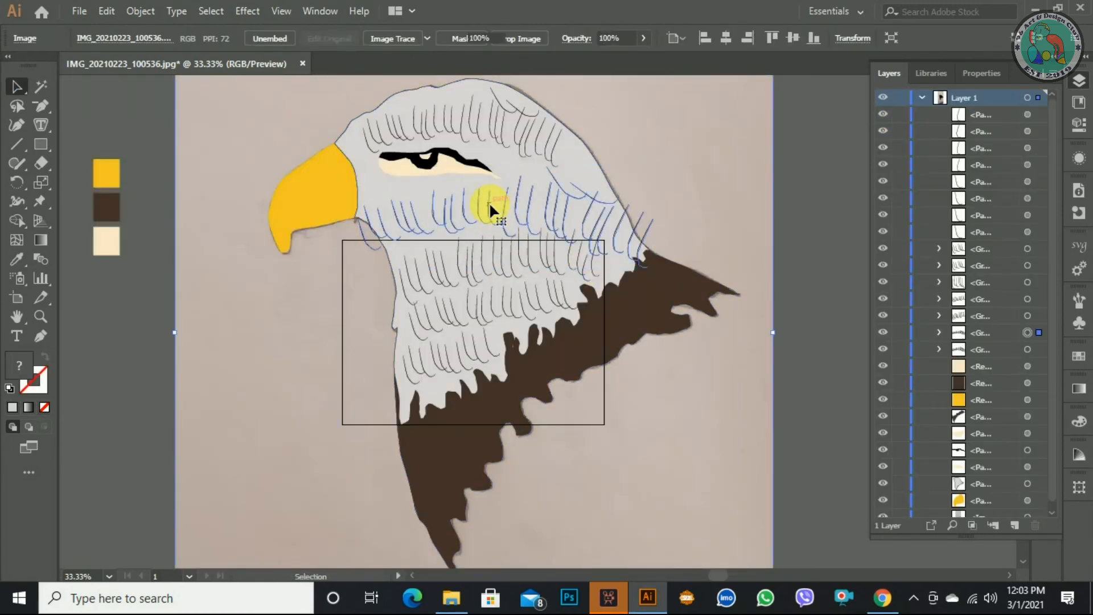
pyautogui.hotkey('ctrl', '+')
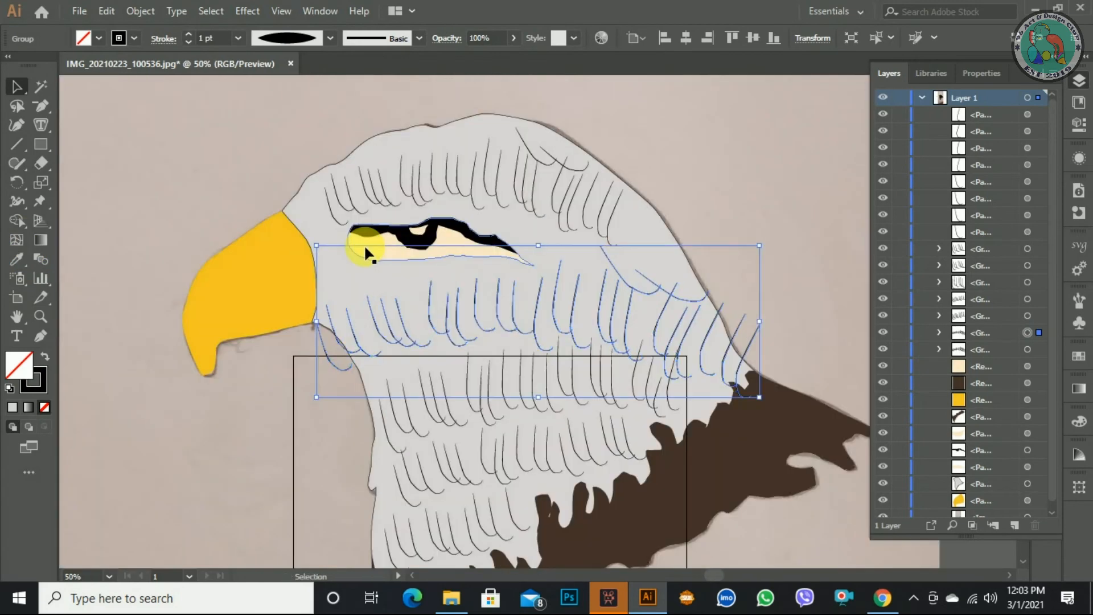
pyautogui.moveTo(759, 397); pyautogui.dragTo(718, 360)
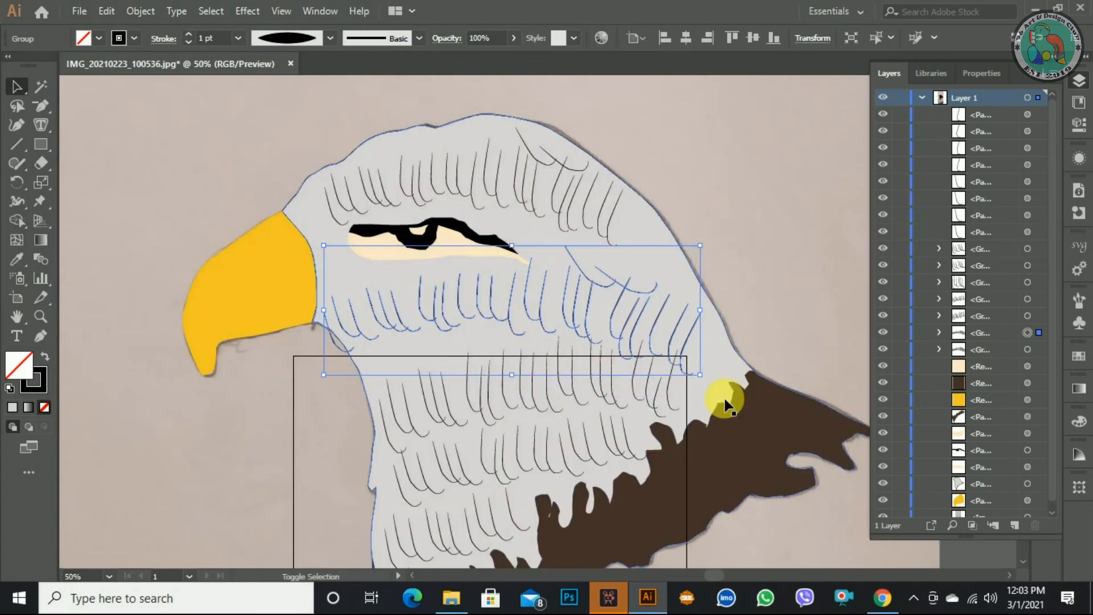
pyautogui.hotkey('shift', 'Up')
pyautogui.hotkey('shift', 'Up')
pyautogui.moveTo(718, 366); pyautogui.dragTo(707, 379)
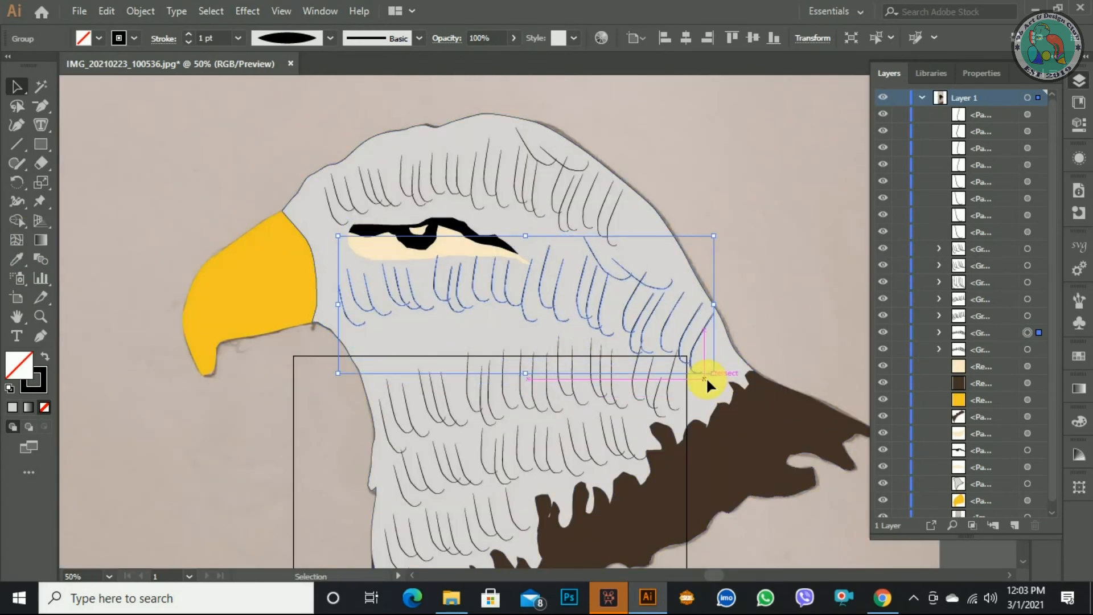
pyautogui.hotkey('shift', 'Down')
pyautogui.hotkey('shift', 'Down')
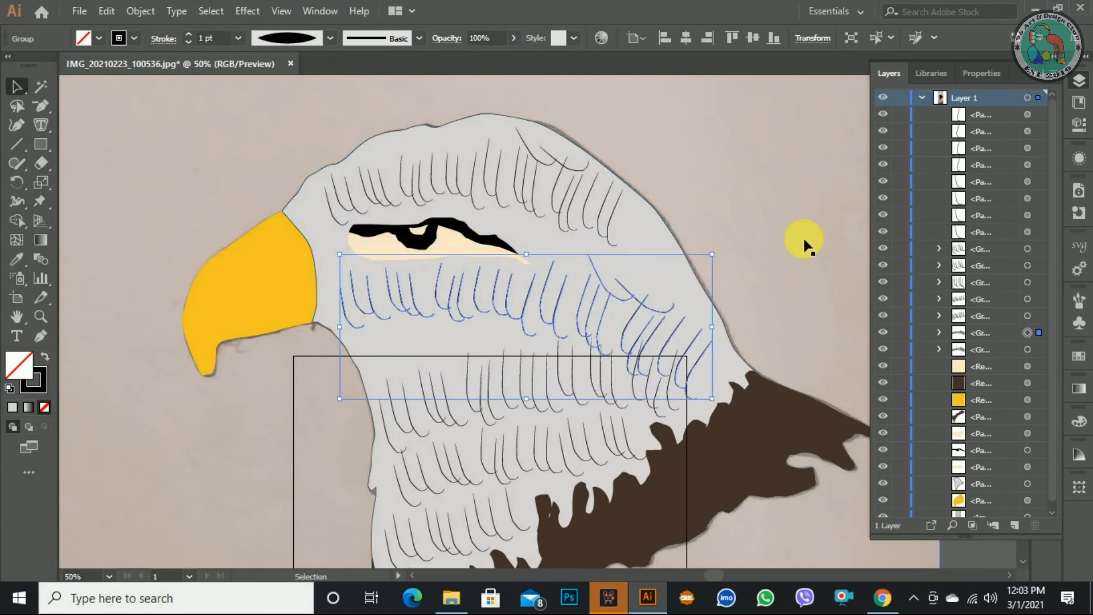
# - Stretch the crown feather group slightly downward and widen it toward the forehead and the back of the head
pyautogui.click(585, 209)
pyautogui.moveTo(474, 246); pyautogui.dragTo(473, 264)
pyautogui.click(466, 262)
pyautogui.click(611, 228)
pyautogui.moveTo(623, 195); pyautogui.dragTo(634, 197)
pyautogui.moveTo(325, 196); pyautogui.dragTo(313, 198)
# - Duplicate the upper neck feather row just above itself and make the copy shorter
pyautogui.click(438, 402)
pyautogui.press('a')
pyautogui.hotkey('ctrl', '=')
pyautogui.hotkey('ctrl', '=')
pyautogui.moveTo(546, 278); pyautogui.dragTo(539, 246)
pyautogui.hotkey('ctrl', 'z')
pyautogui.moveTo(555, 322); pyautogui.dragTo(542, 282)
pyautogui.moveTo(548, 385); pyautogui.dragTo(538, 303)
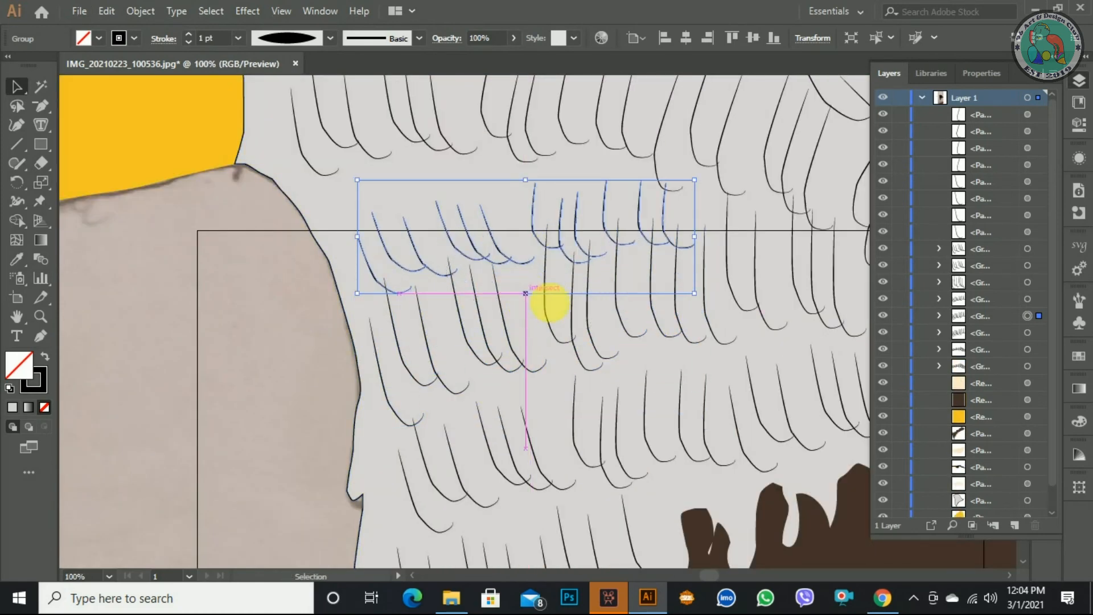
# - Space the two upper neck feather rows apart, shifting the copy up and toward the throat, and stretch the copy to fill the gap
pyautogui.click(653, 305)
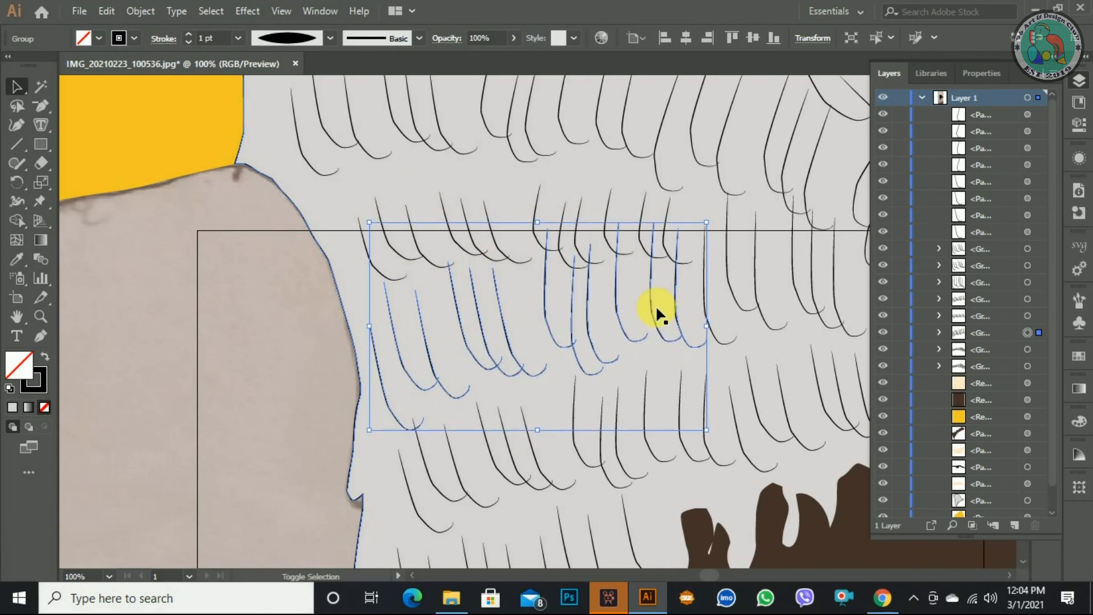
pyautogui.click(545, 216)
pyautogui.hotkey('shift', 'Up')
pyautogui.hotkey('shift', 'Up')
pyautogui.hotkey('shift', 'Up')
pyautogui.hotkey('shift', 'Left')
pyautogui.hotkey('shift', 'Left')
pyautogui.hotkey('shift', 'Left')
pyautogui.hotkey('shift', 'Left')
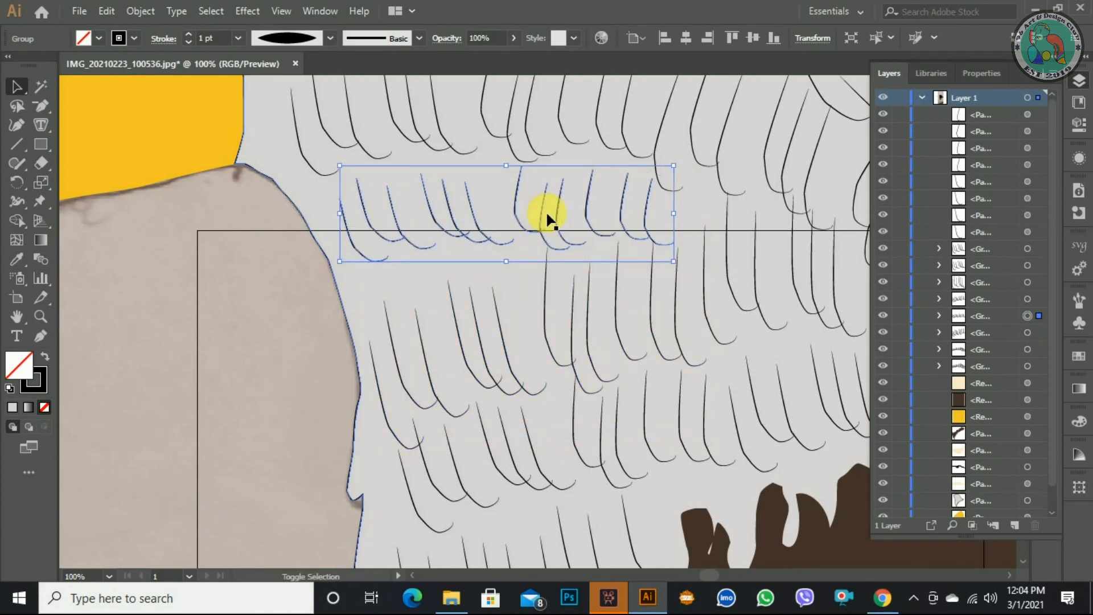
pyautogui.moveTo(678, 273); pyautogui.dragTo(682, 259)
pyautogui.moveTo(507, 275); pyautogui.dragTo(506, 295)
# - Combine all feather line paths and groups into one group and set its stroke weight to 0.5 pt
pyautogui.moveTo(1042, 367); pyautogui.dragTo(1039, 267)
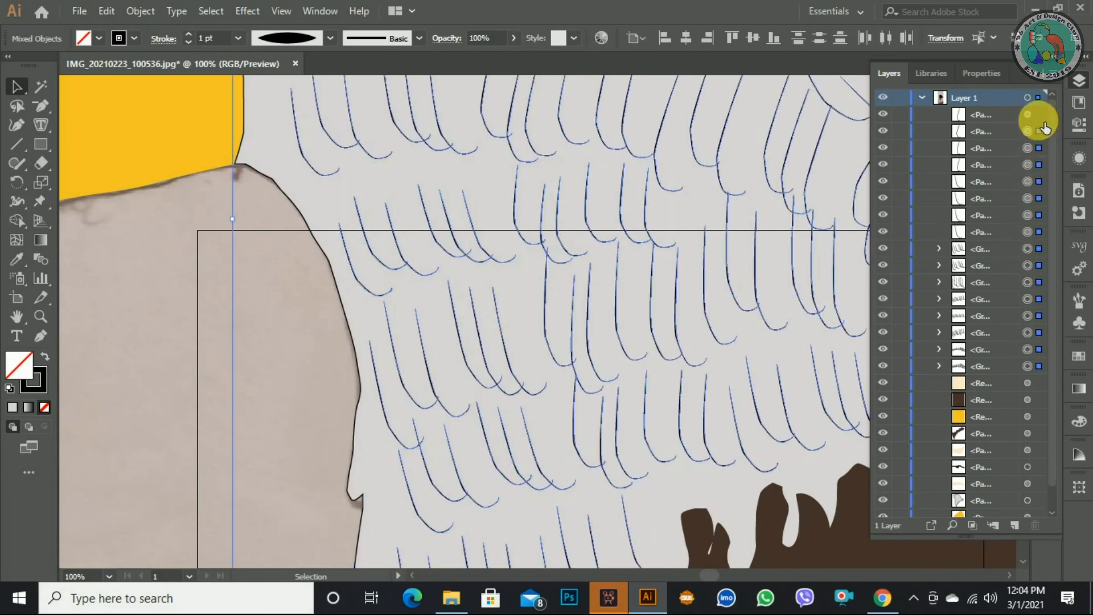
pyautogui.hotkey('ctrl', 'g')
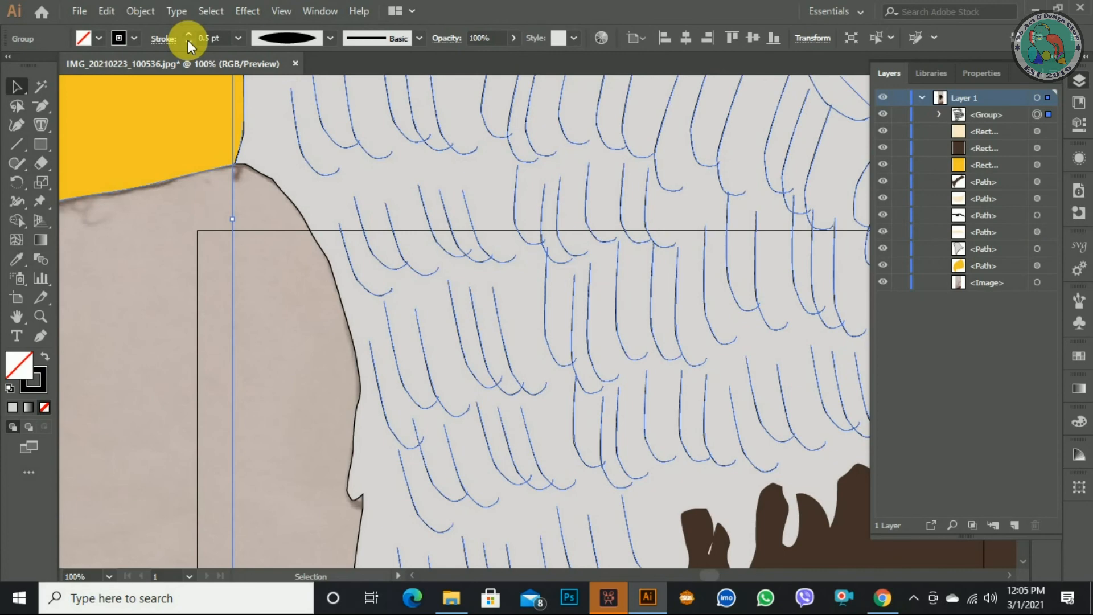
pyautogui.click(142, 264)
pyautogui.hotkey('ctrl', '0')
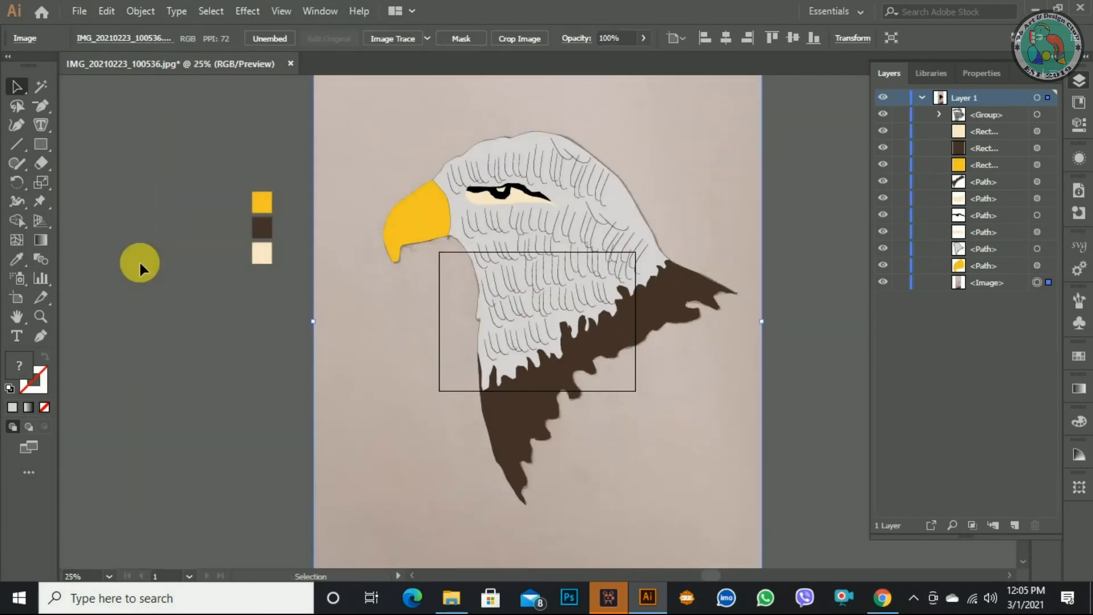
# - Hide the reference photo and delete the three colour swatch rectangles beside the eagle
pyautogui.click(883, 282)
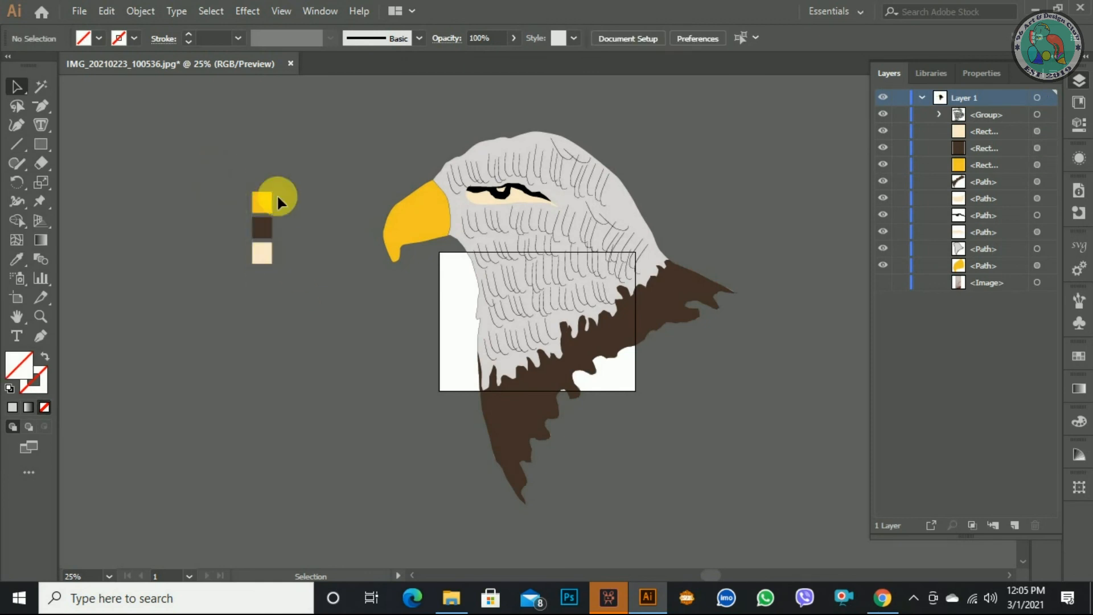
pyautogui.doubleClick(267, 225)
pyautogui.press('Delete')
pyautogui.click(67, 86)
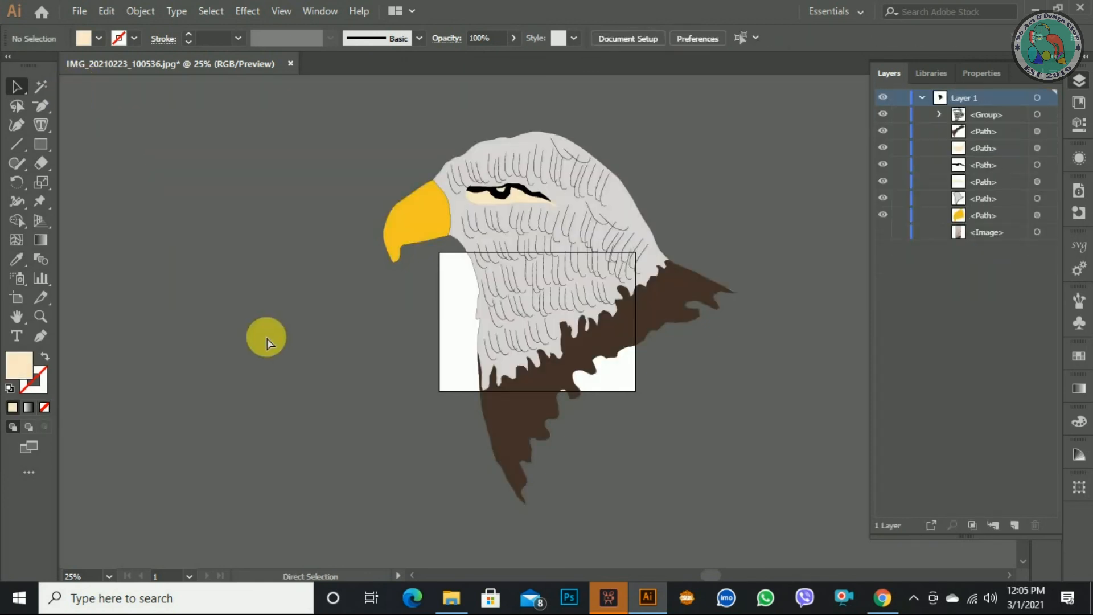
# - Group all the eagle artwork and create a new document
pyautogui.hotkey('ctrl', 'a')
pyautogui.hotkey('ctrl', 'g')
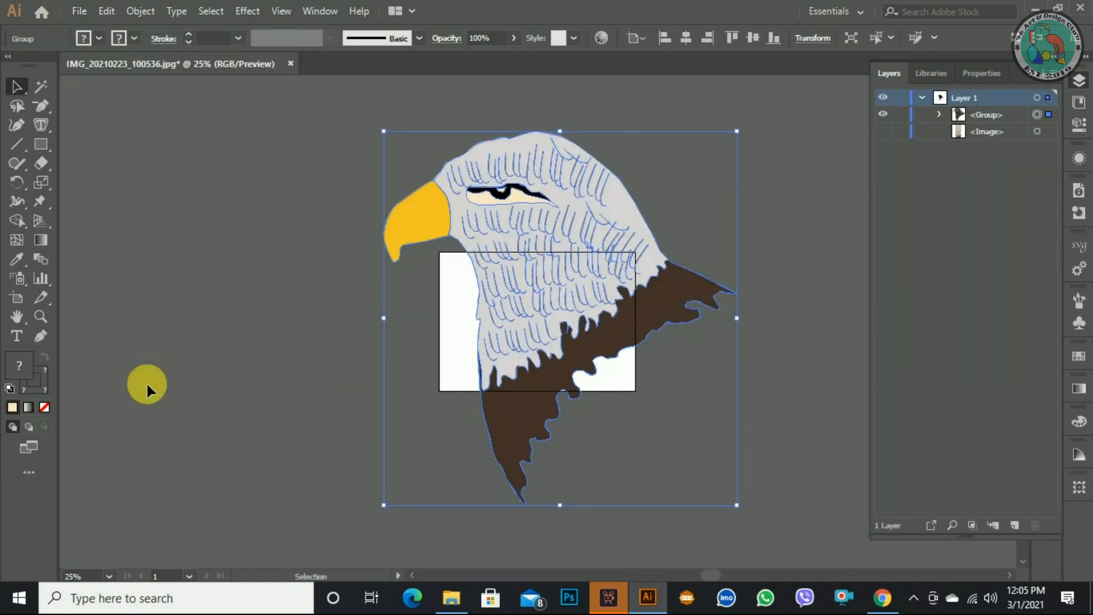
pyautogui.hotkey('ctrl', 'n')
pyautogui.click(983, 481)
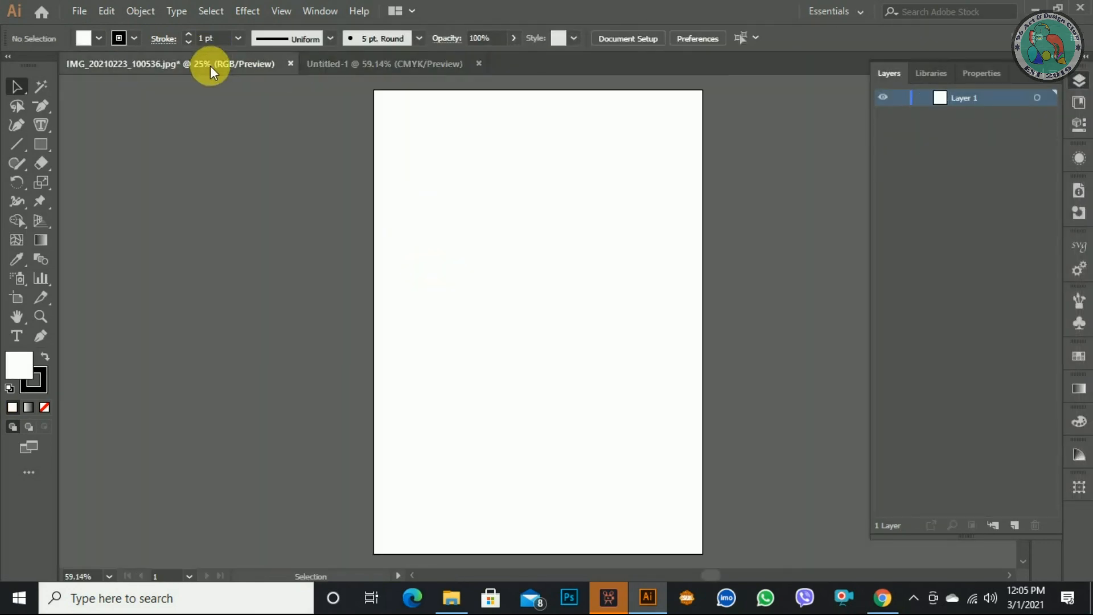
# - Bring the grouped eagle from the IMG_20210223_100536.jpg document into the new Untitled-1 document
pyautogui.click(210, 66)
pyautogui.moveTo(500, 132); pyautogui.dragTo(512, 273)
pyautogui.hotkey('ctrl', '-')
pyautogui.hotkey('ctrl', '-')
pyautogui.hotkey('ctrl', '-')
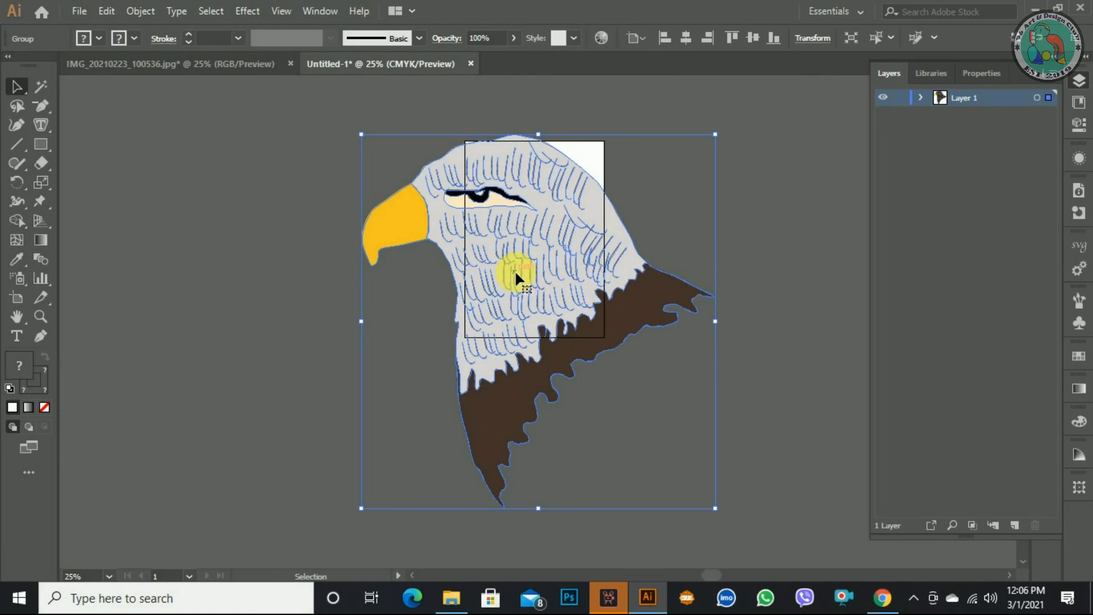
# - Scale the eagle down to roughly the artboard's height and centre it horizontally and vertically on the artboard
pyautogui.moveTo(715, 507); pyautogui.dragTo(578, 362)
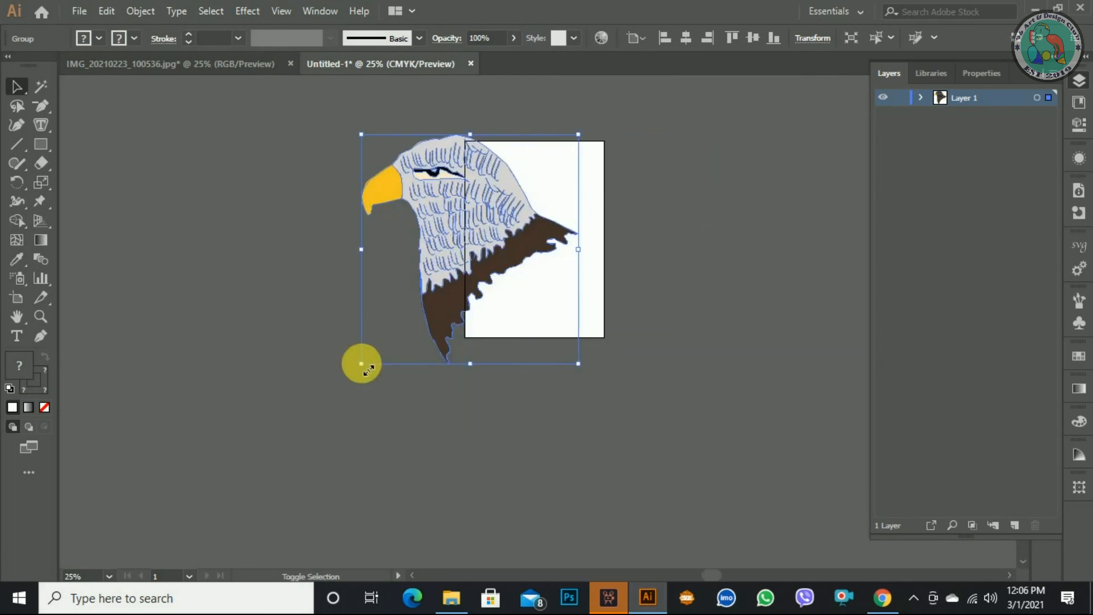
pyautogui.moveTo(361, 361); pyautogui.dragTo(402, 317)
pyautogui.click(1046, 389)
pyautogui.click(889, 425)
pyautogui.click(989, 424)
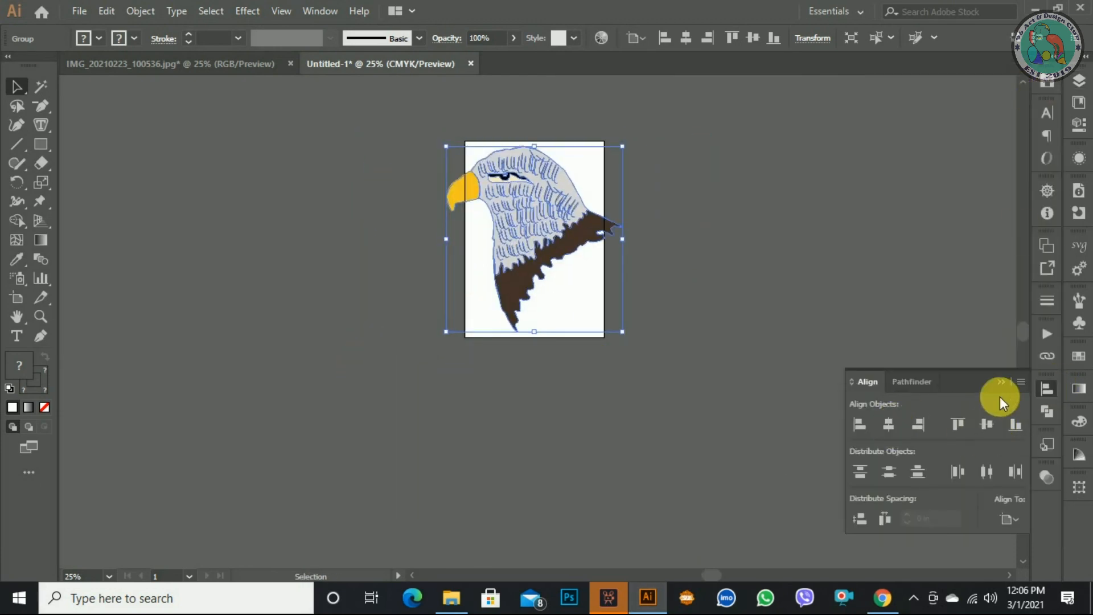
# - Shrink the eagle further so it fits within the artboard's width, and centre it again both ways
pyautogui.moveTo(626, 329); pyautogui.dragTo(609, 351)
pyautogui.click(1046, 388)
pyautogui.click(888, 425)
pyautogui.click(984, 425)
pyautogui.click(734, 372)
# - Ungroup the eagle artwork so its parts can be selected separately
pyautogui.click(536, 223)
pyautogui.rightClick(533, 228)
pyautogui.click(581, 373)
pyautogui.click(586, 372)
# - Set the stroke weight of the feather line group to 0.25 pt and deselect it
pyautogui.click(542, 221)
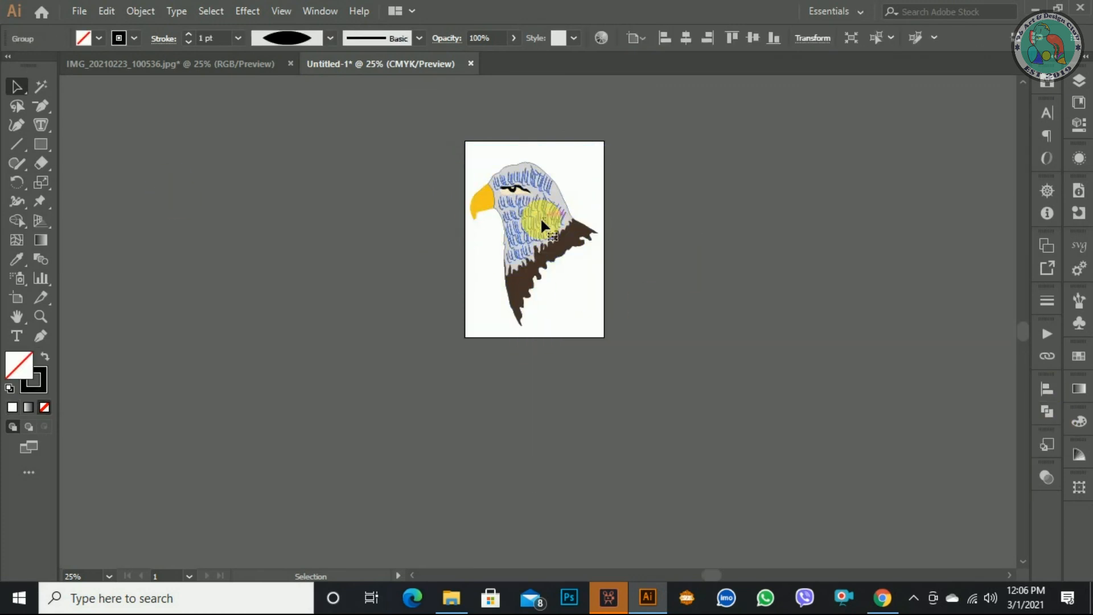
pyautogui.click(282, 229)
pyautogui.click(537, 215)
pyautogui.scroll(4, 536, 214)
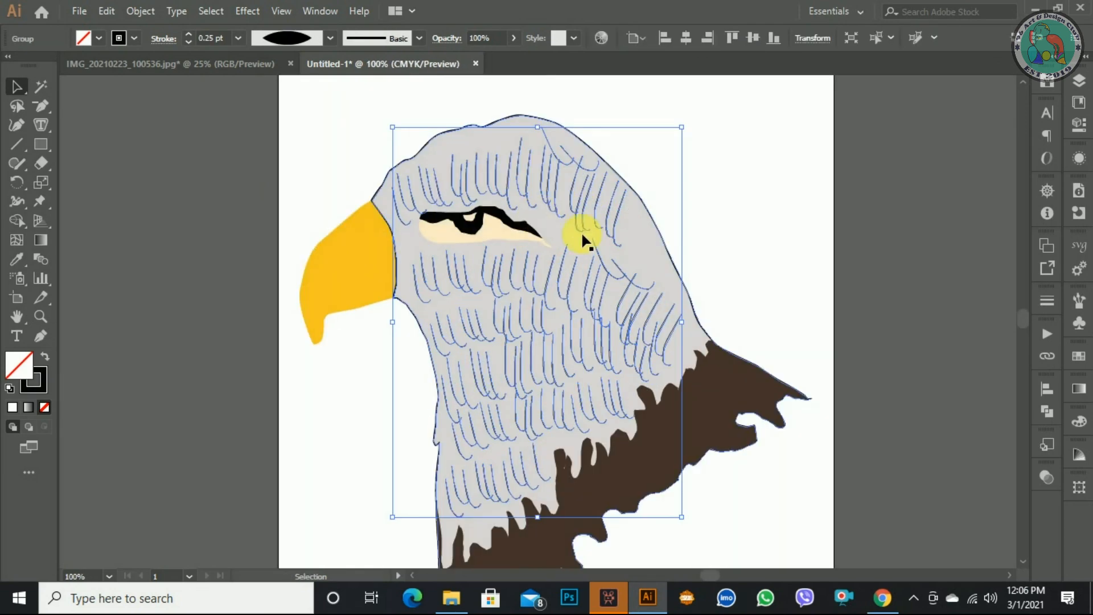
pyautogui.click(813, 286)
pyautogui.hotkey('ctrl', '-')
pyautogui.hotkey('ctrl', '-')
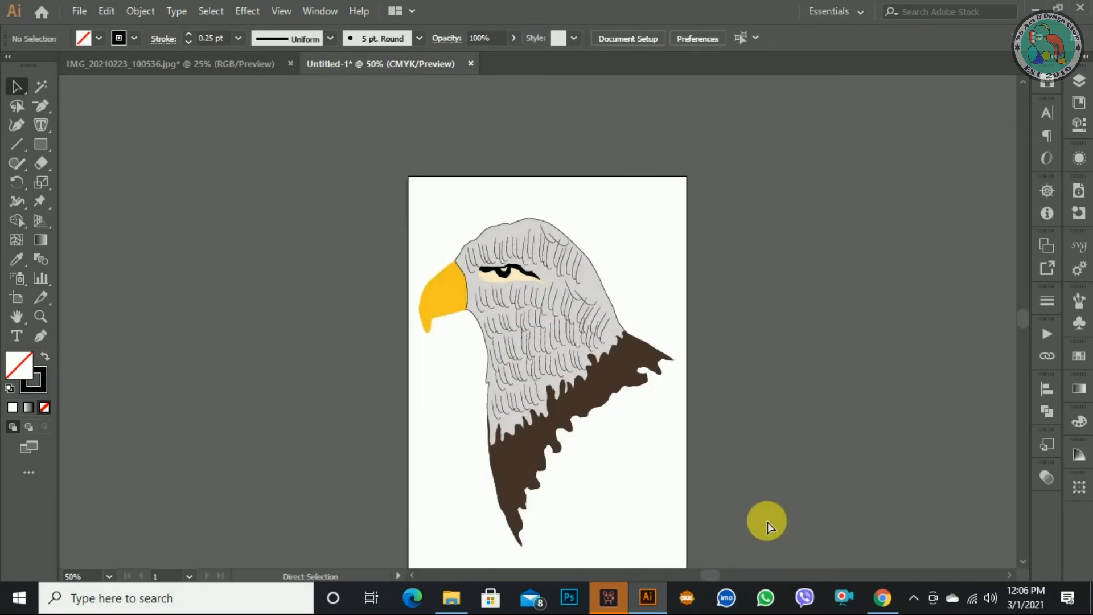